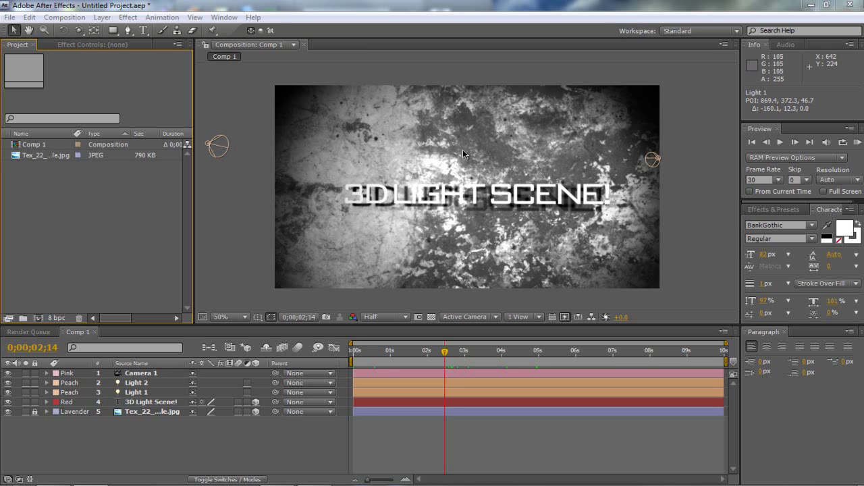
- Scrub the finished camera animation, then select the grunge texture in the Project panel
mouse_move(445, 361)
mouse_down()
mouse_move(354, 361)
mouse_move(451, 365)
mouse_up()
click(457, 365)
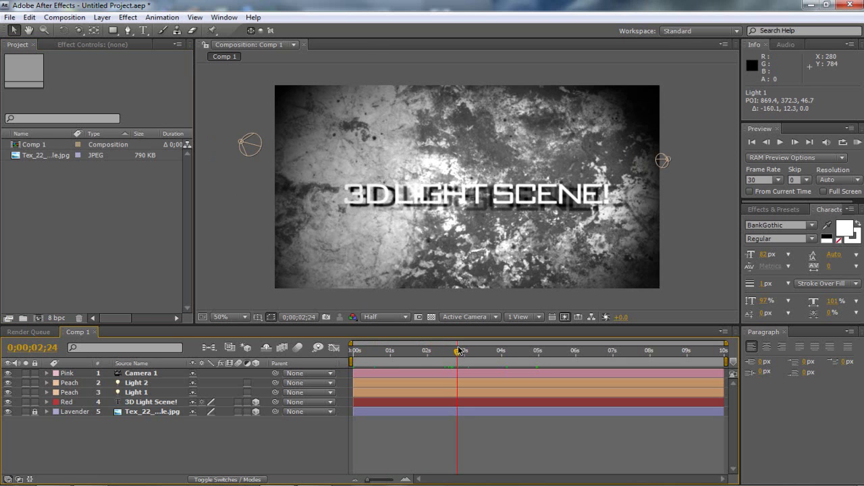
mouse_move(458, 353)
mouse_down()
mouse_move(355, 360)
mouse_move(554, 358)
mouse_move(450, 355)
mouse_up()
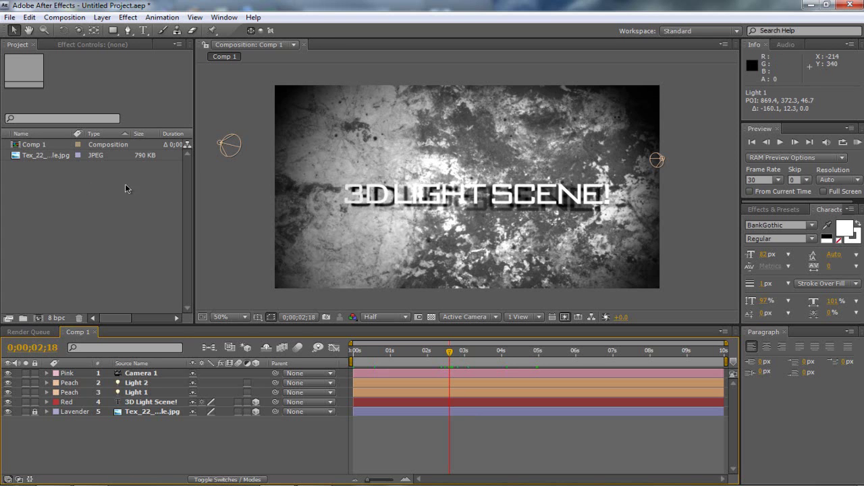
click(37, 156)
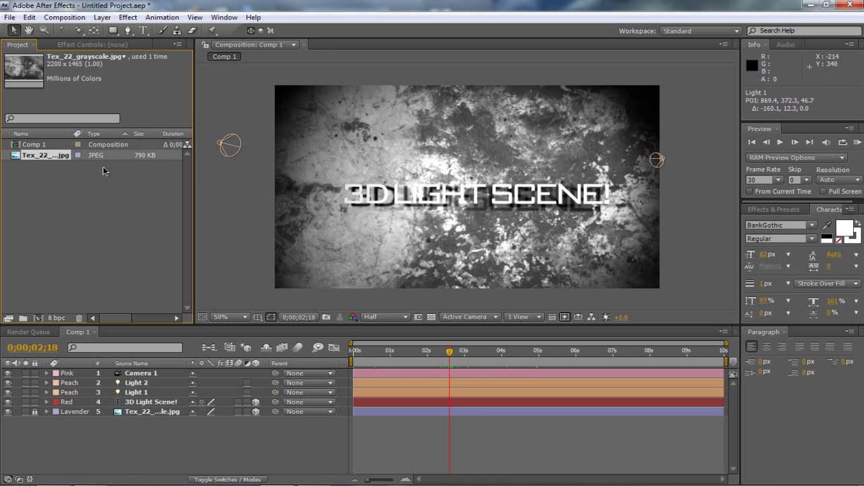
click(223, 217)
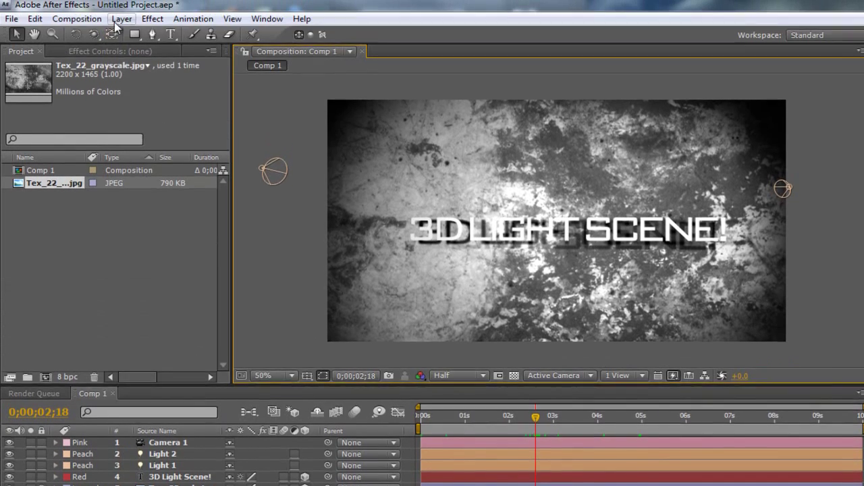
- Create a new HDV/HDTV 720 composition lasting 10 seconds
click(121, 20)
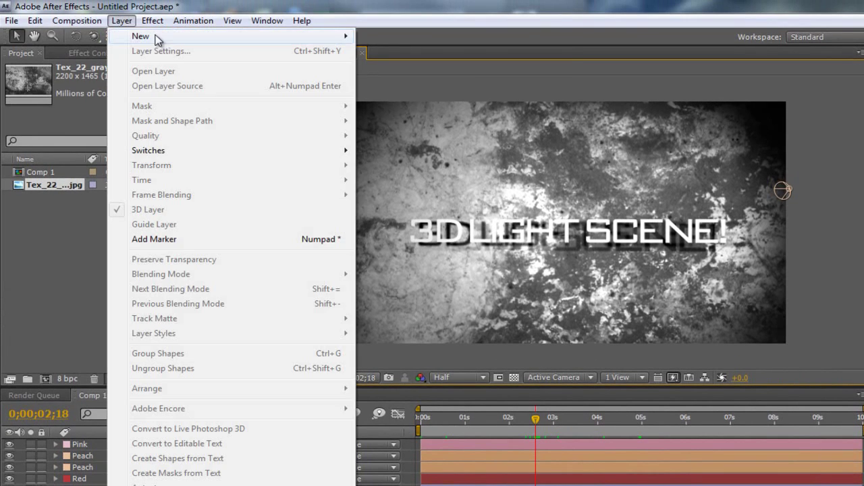
mouse_move(161, 35)
click(99, 36)
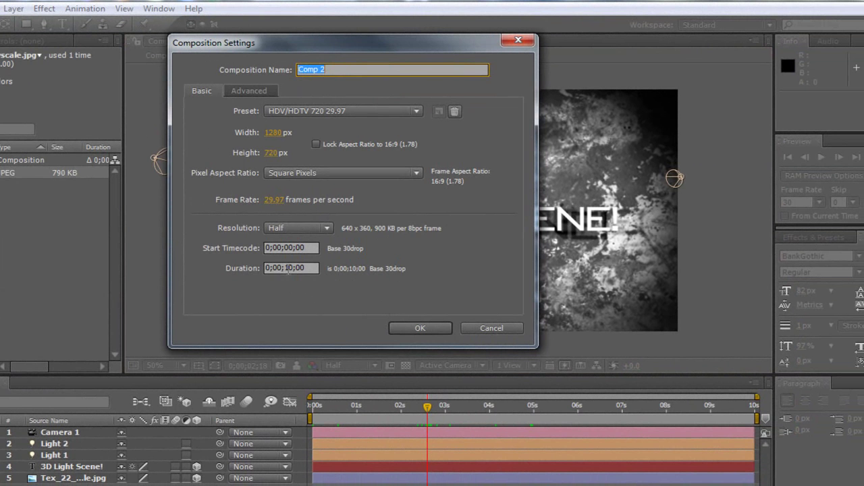
click(285, 268)
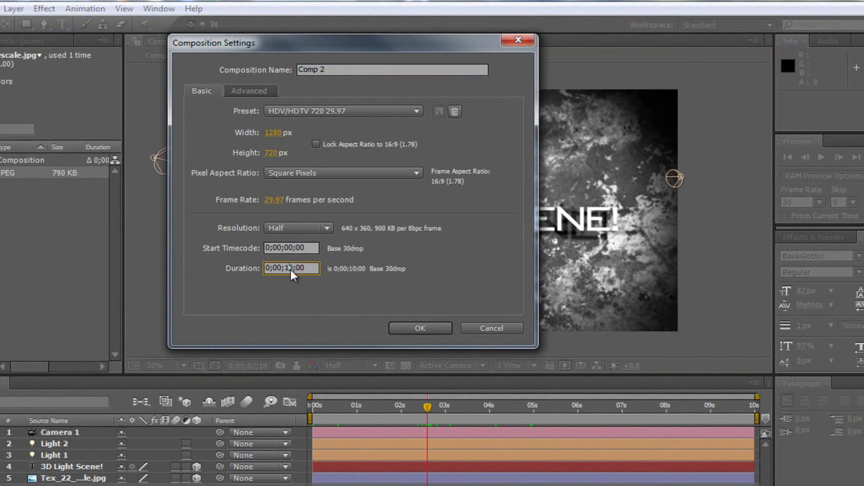
click(418, 331)
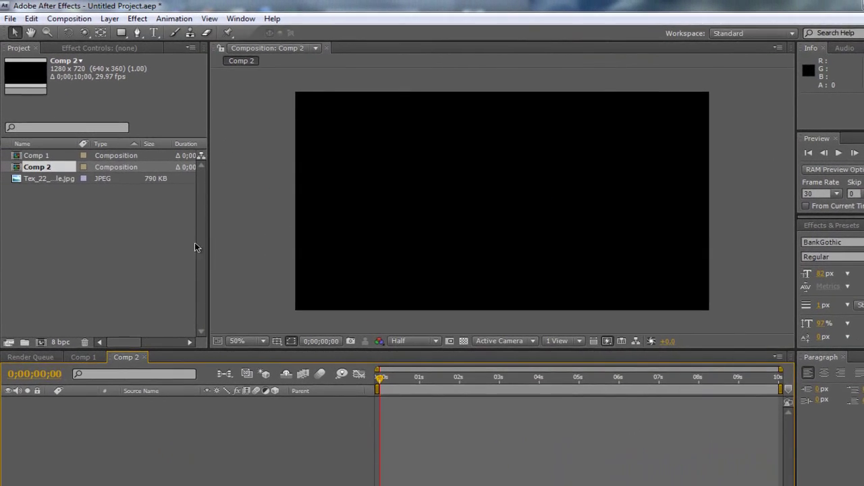
- Drop Tex_22_grayscale.jpg into the Comp 2 viewer as its layer
drag(53, 189, 454, 248)
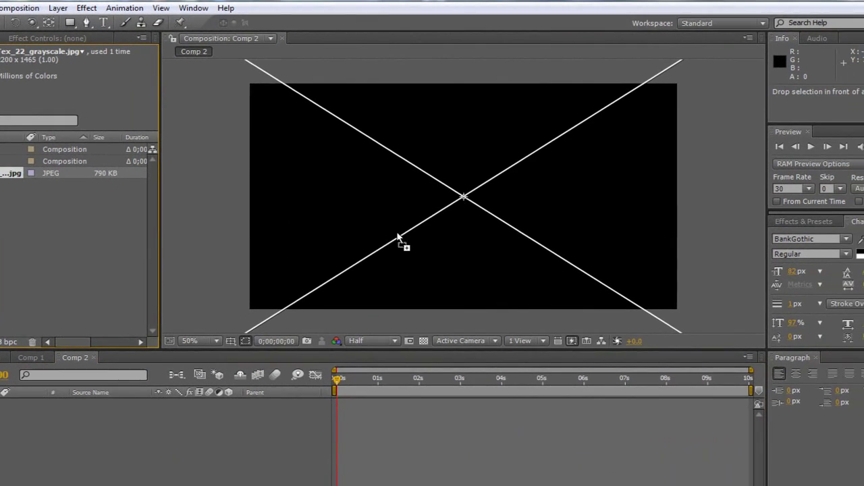
drag(398, 236, 456, 201)
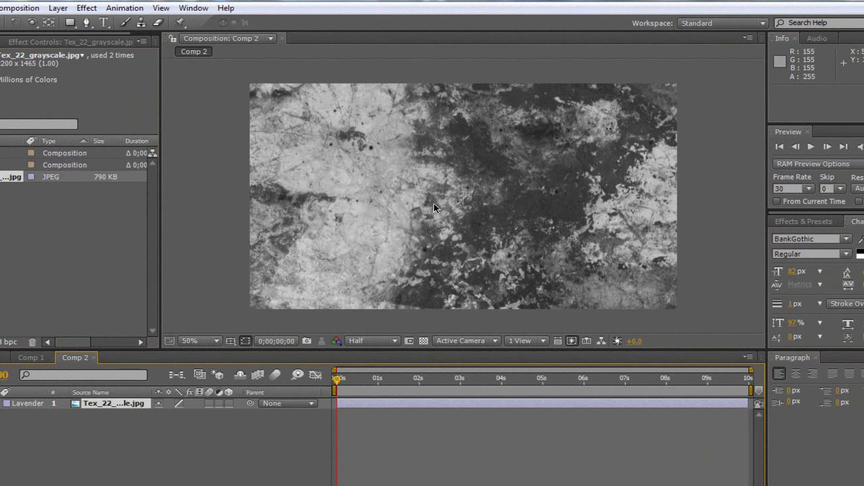
scroll(461, 201, down, 1)
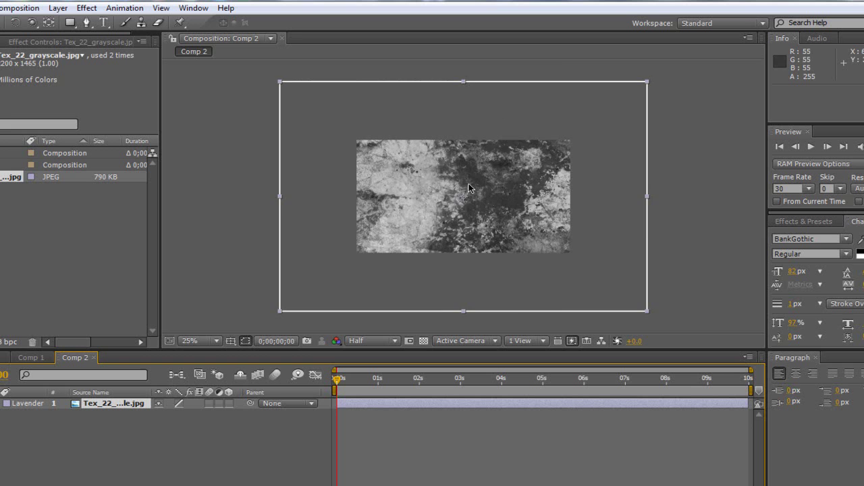
scroll(473, 186, up, 4)
scroll(472, 185, down, 2)
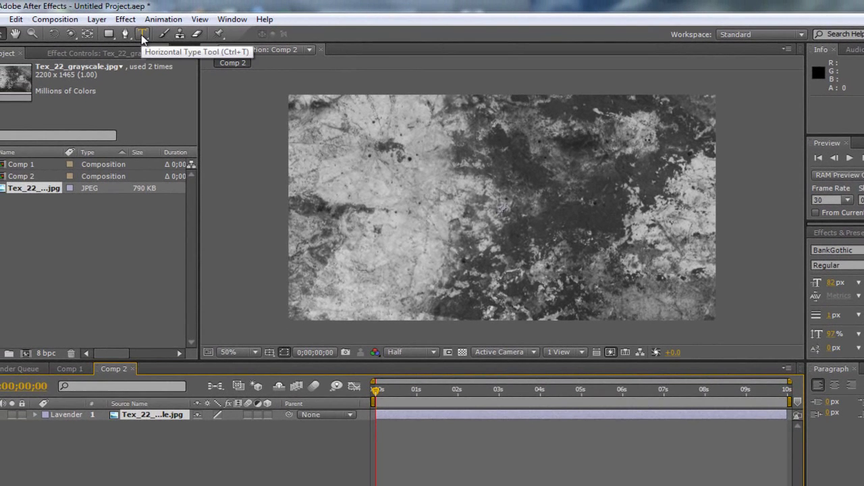
- Select the Horizontal Type Tool for adding text over the texture
click(142, 33)
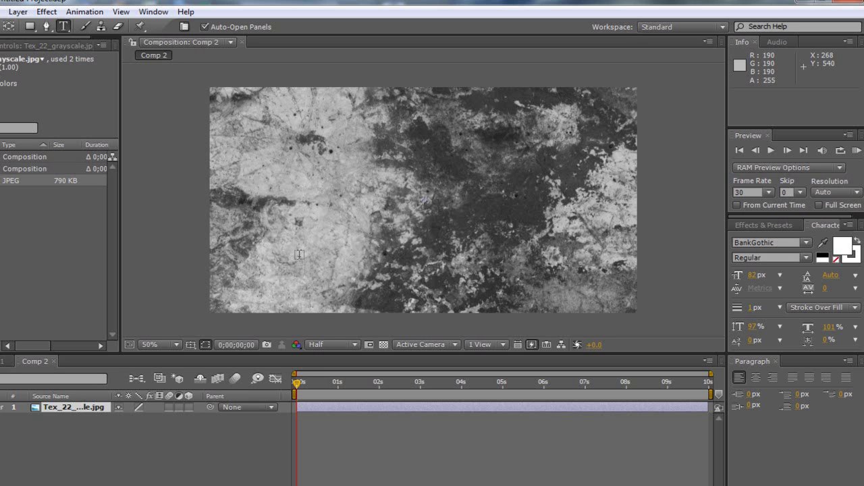
- Type the '3D LIGHT SCENE!' text layer and drag it right of centre over the texture
click(358, 218)
text(3)
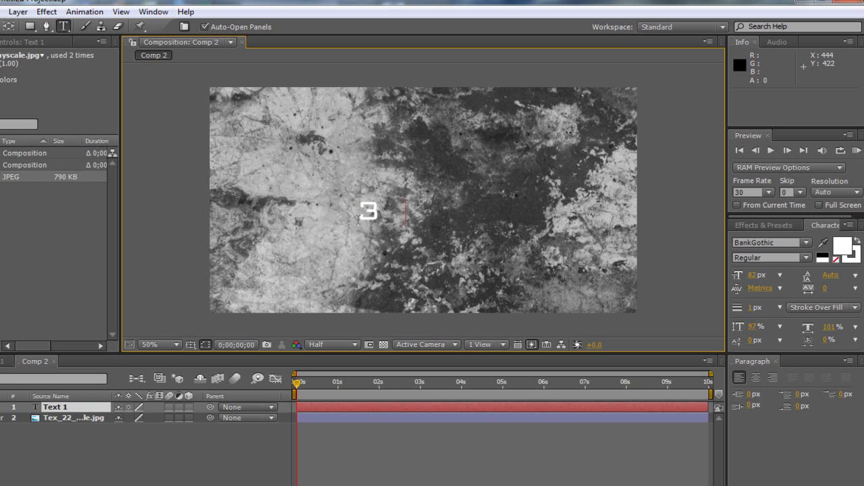
text(D LIGHT)
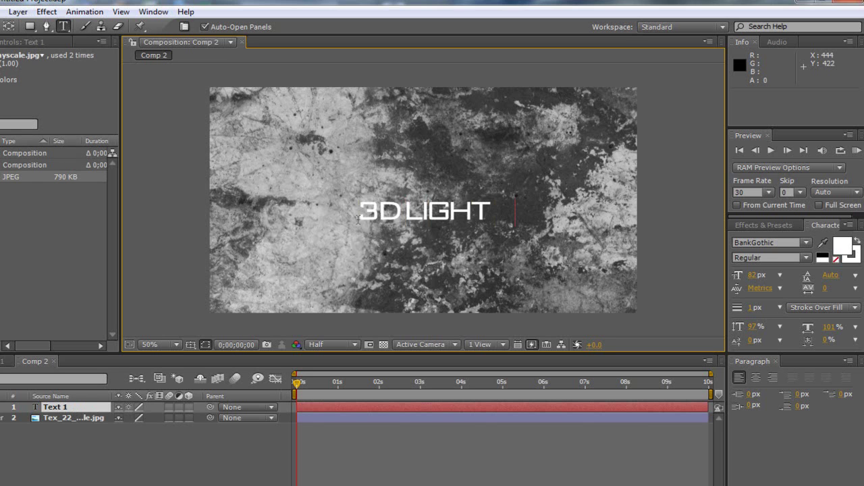
text( SENE)
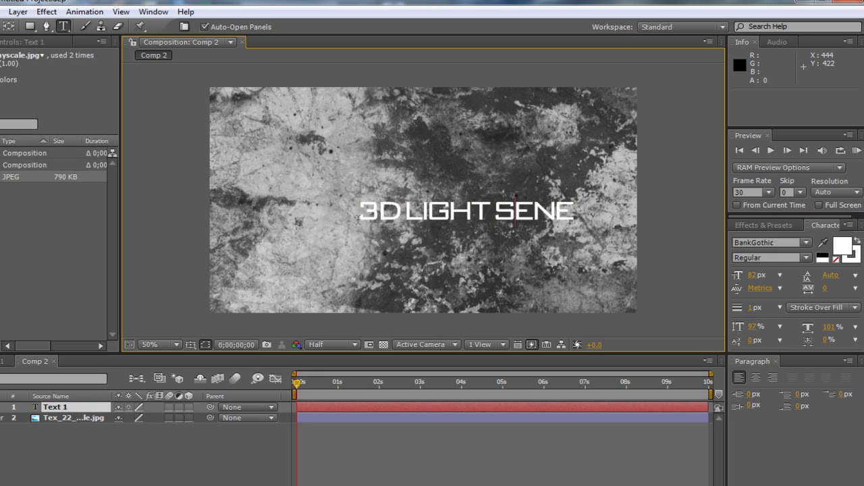
text(NE!)
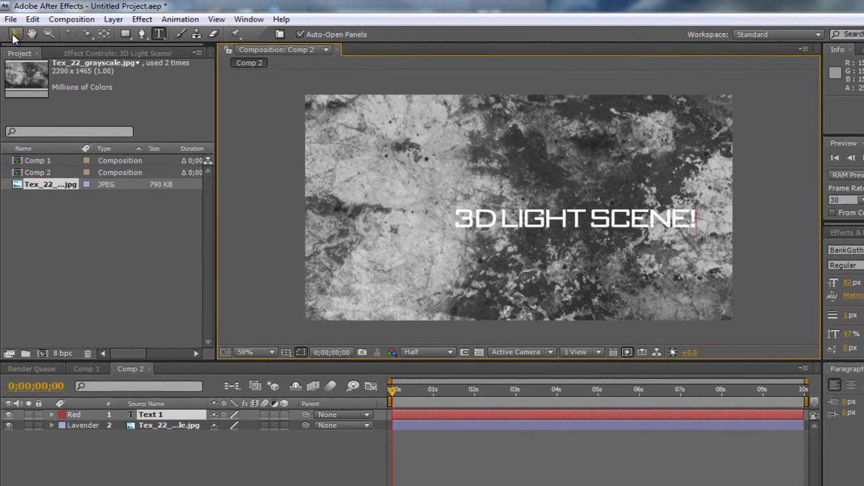
key(Escape)
key(v)
drag(563, 227, 517, 214)
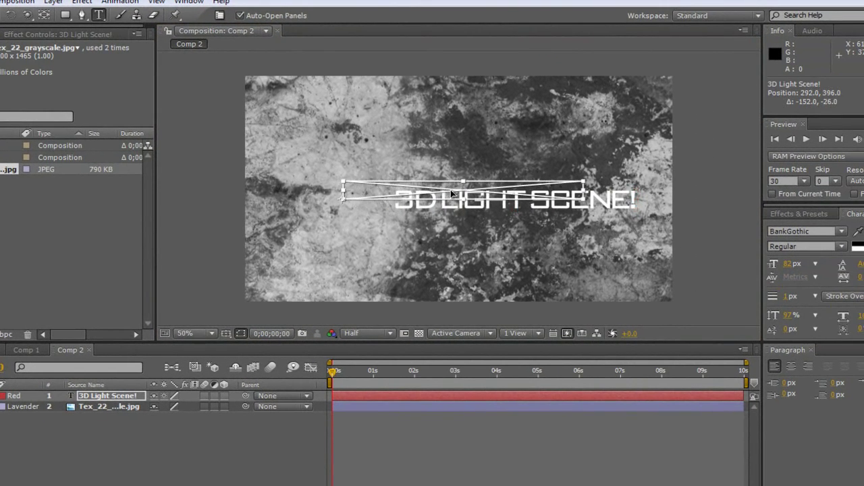
drag(458, 195, 453, 196)
click(663, 211)
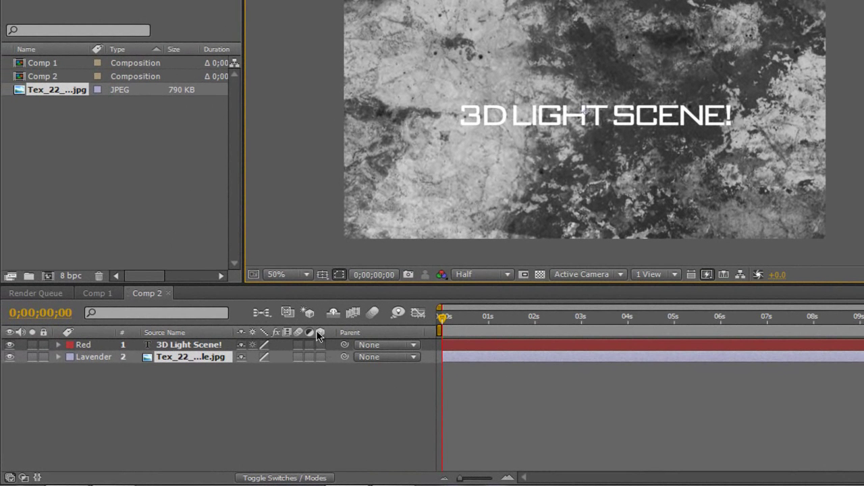
- Return the timeline to the layer switch columns instead of blending modes
click(285, 478)
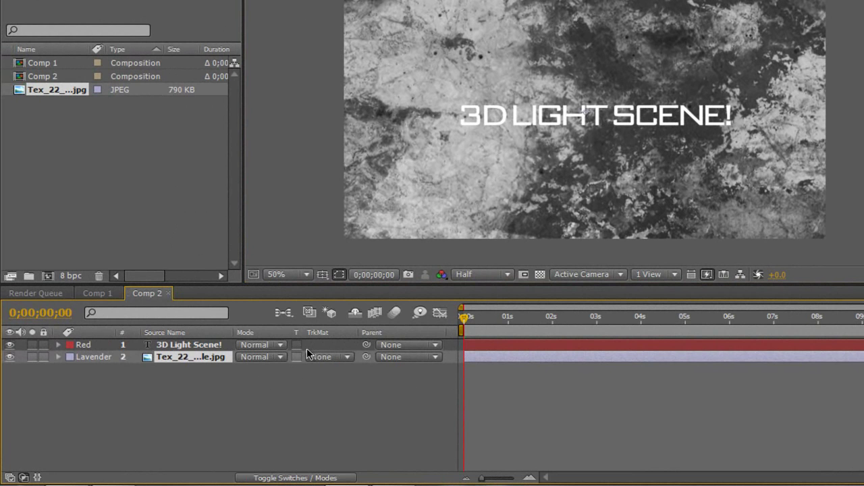
key(F4)
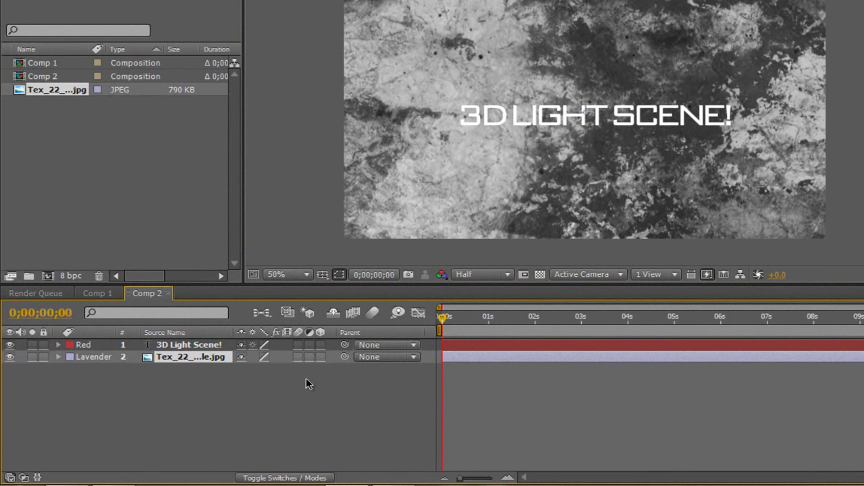
click(274, 478)
click(280, 478)
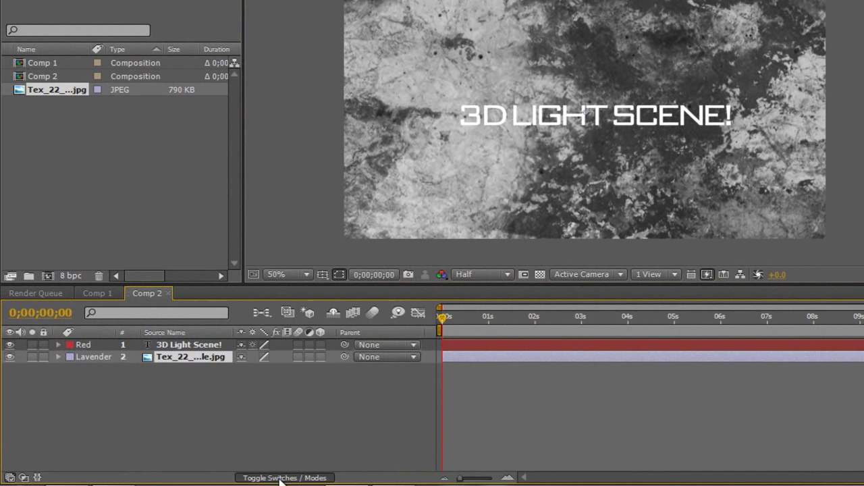
click(282, 478)
click(281, 478)
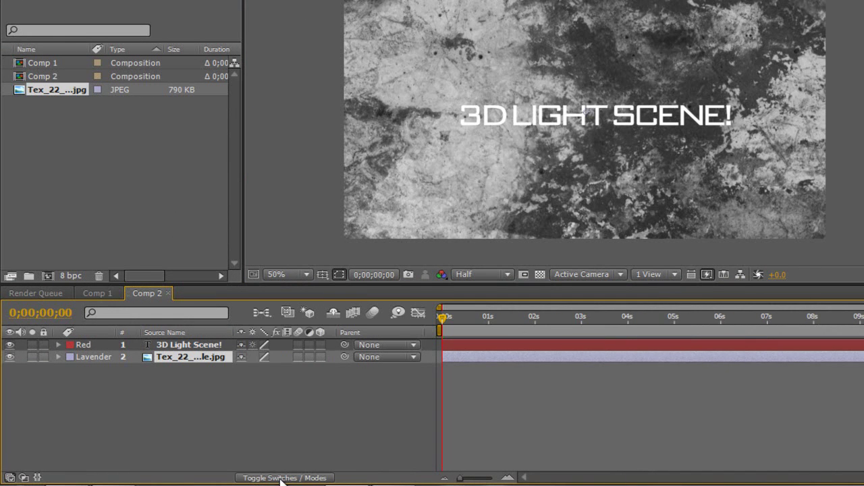
- Turn the text and texture into 3D layers and lock the texture layer
click(320, 345)
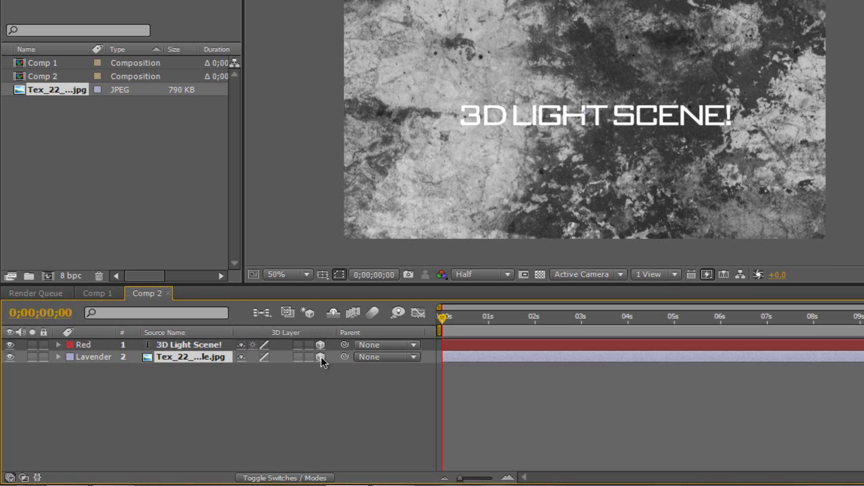
click(321, 357)
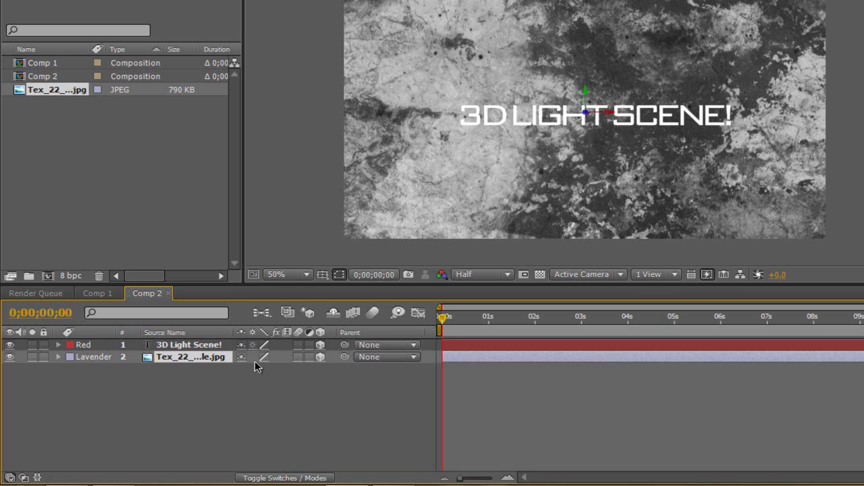
click(42, 358)
click(187, 347)
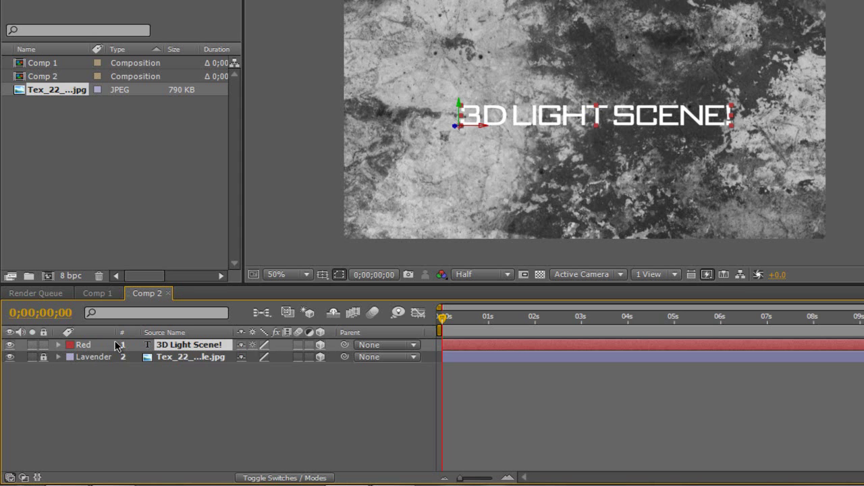
- Set the text layer's Casts Shadows material option to On
click(58, 344)
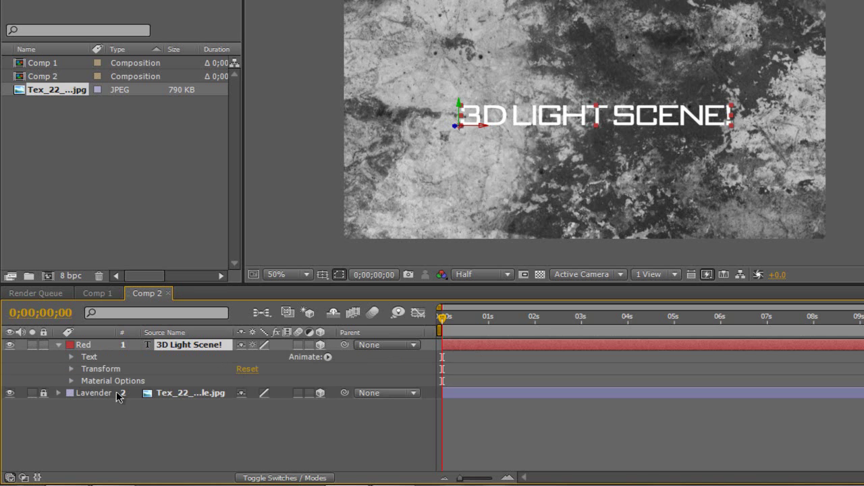
click(71, 381)
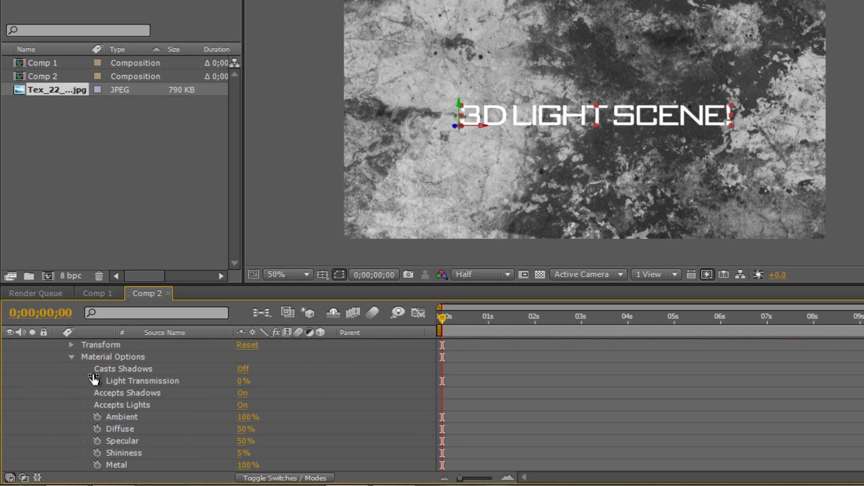
click(242, 370)
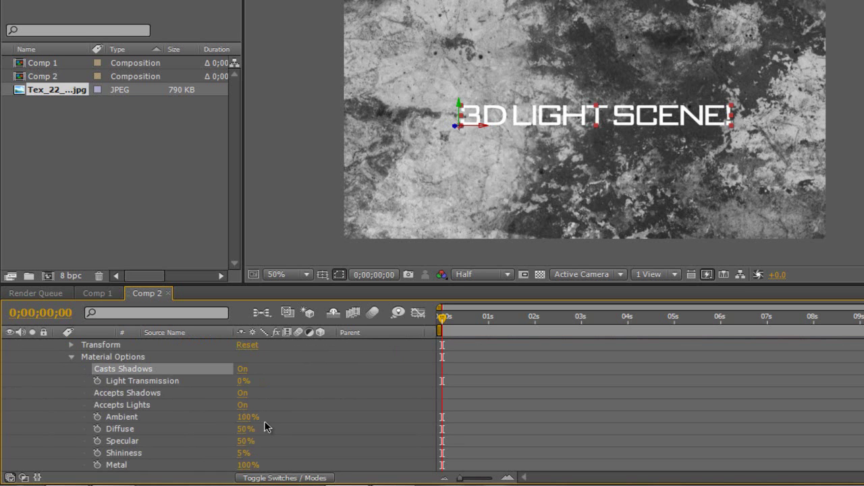
click(72, 357)
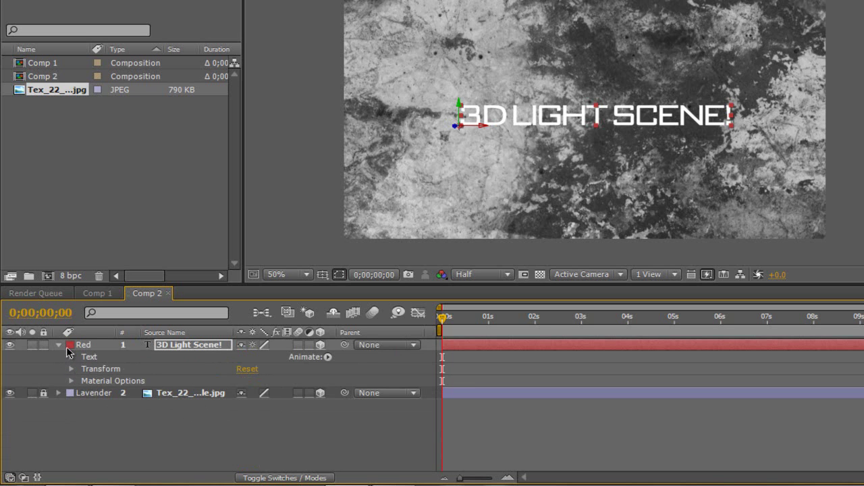
click(58, 345)
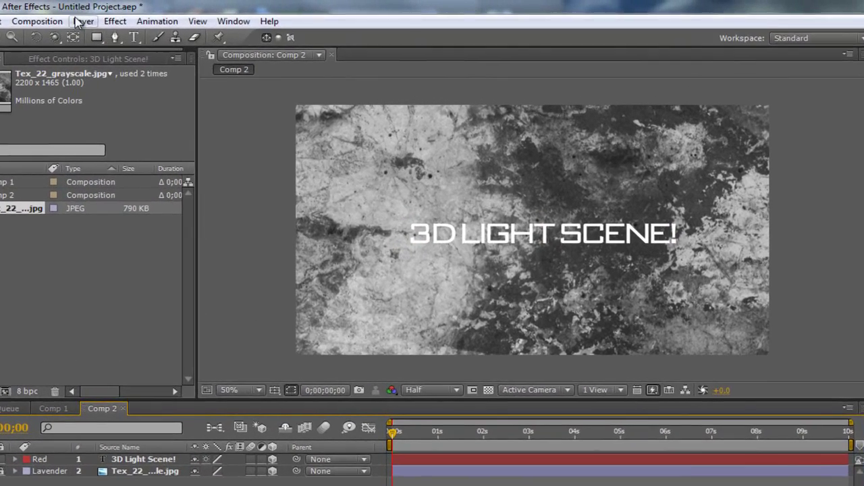
- Add a Spot light named 'Right' with Casts Shadows enabled
click(102, 16)
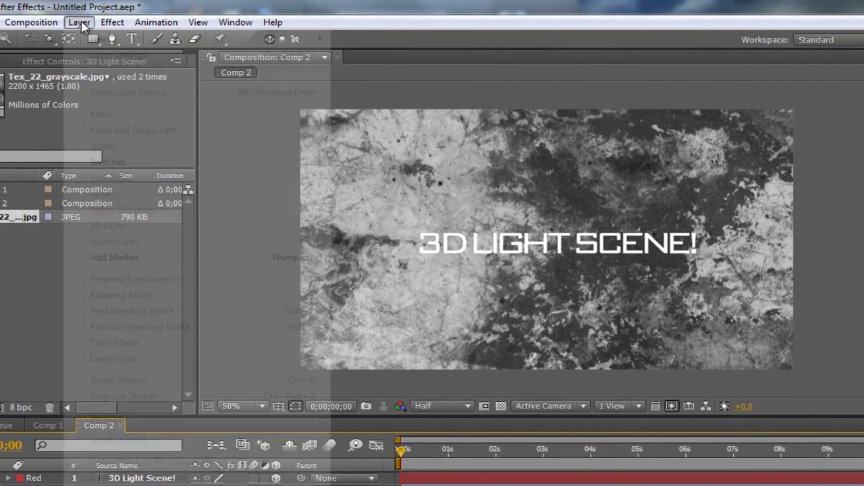
mouse_move(135, 38)
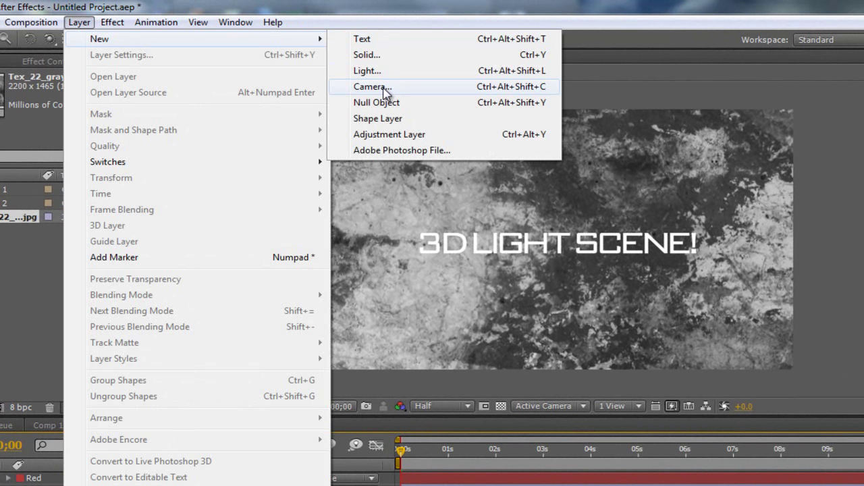
click(382, 71)
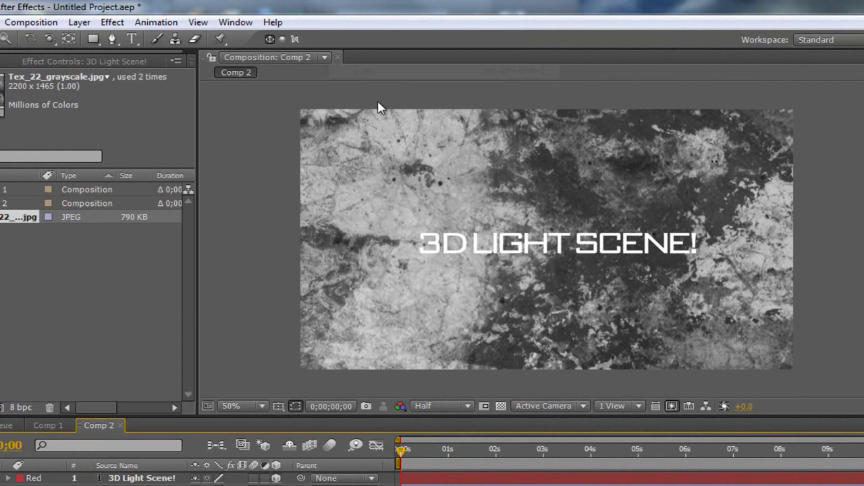
click(240, 130)
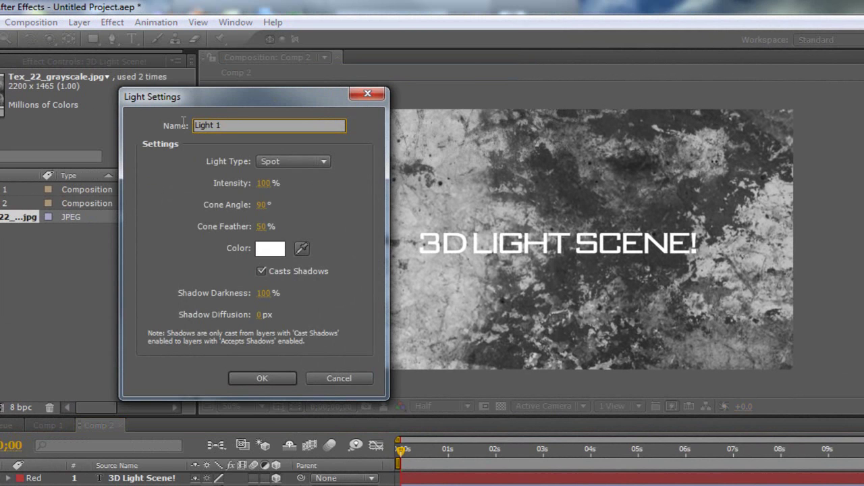
double_click(237, 129)
text(Right)
key(Tab)
click(283, 162)
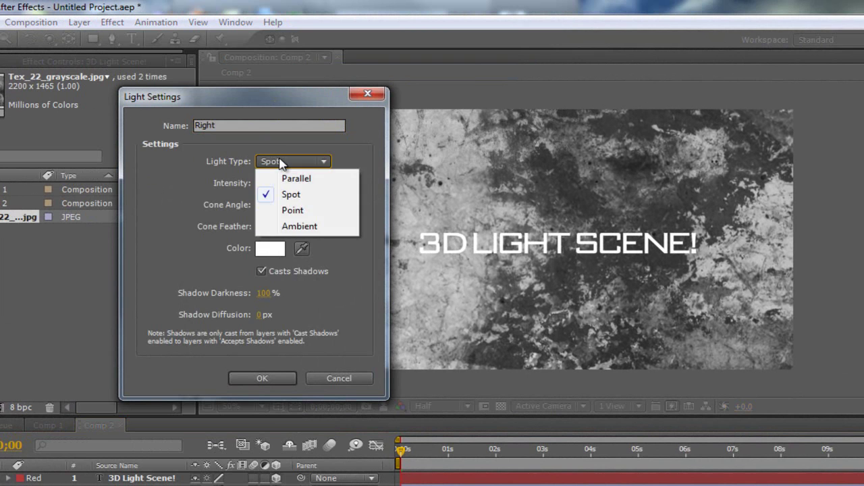
click(280, 161)
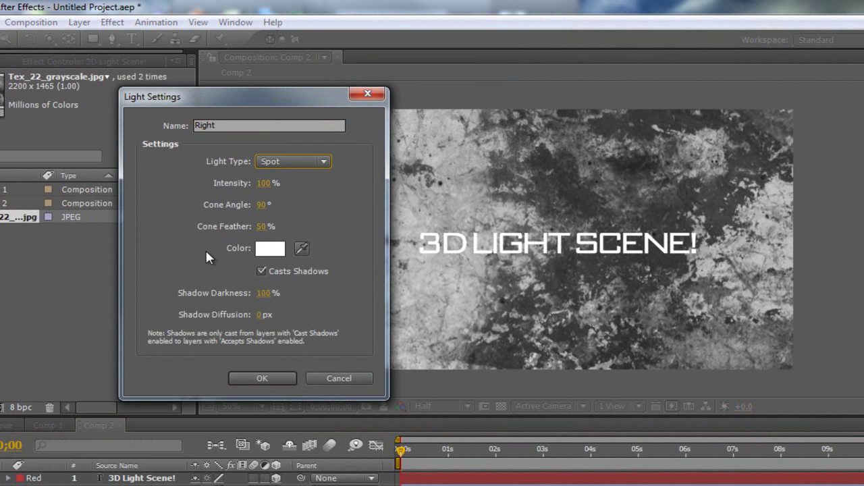
click(261, 271)
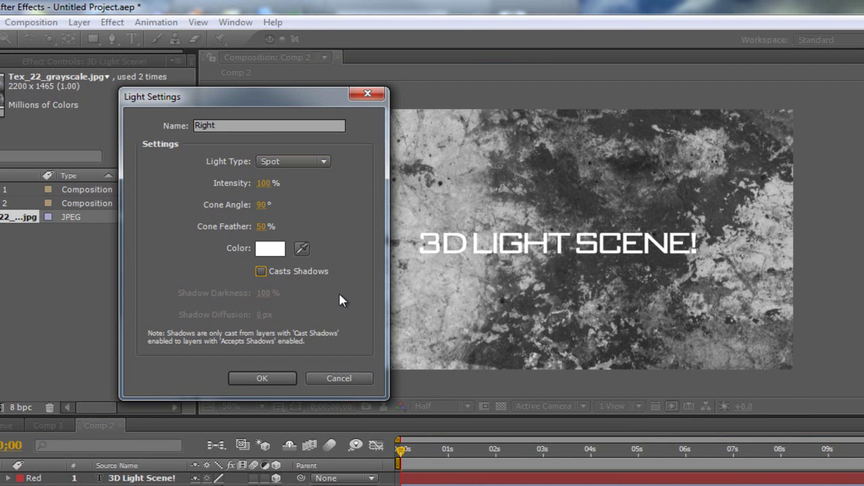
click(261, 272)
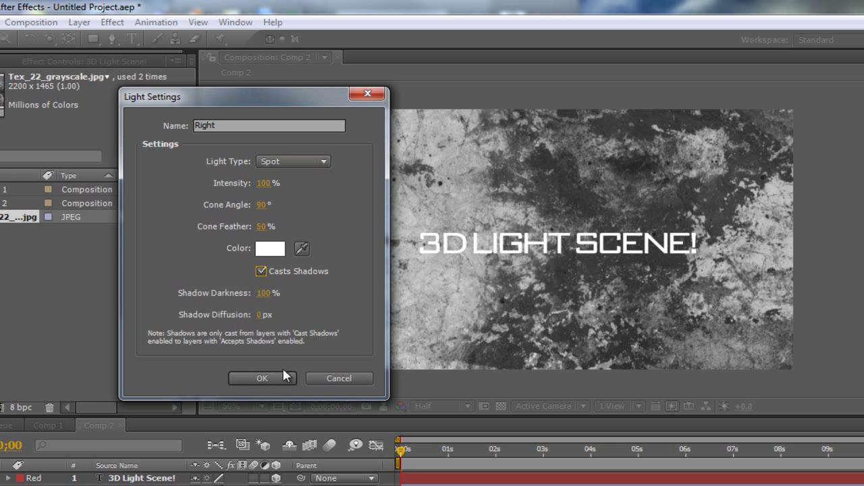
click(263, 378)
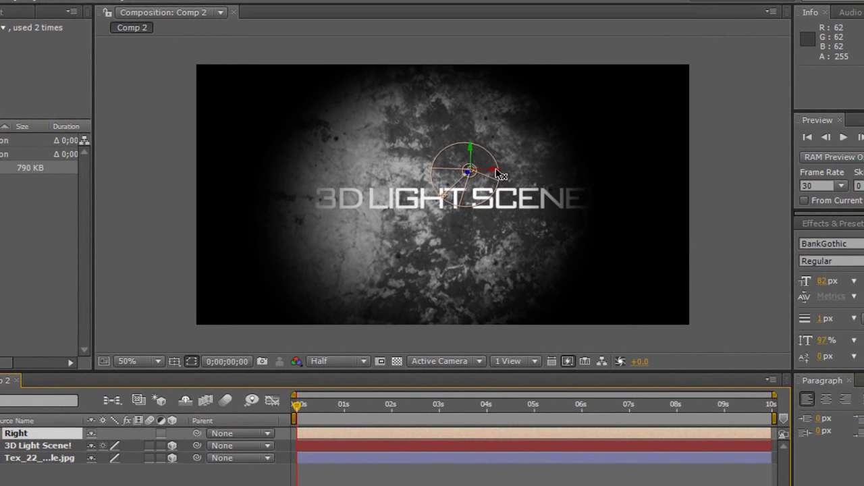
- Move the Right light to the comp's right edge and aim it at SCENE!
drag(500, 174, 672, 186)
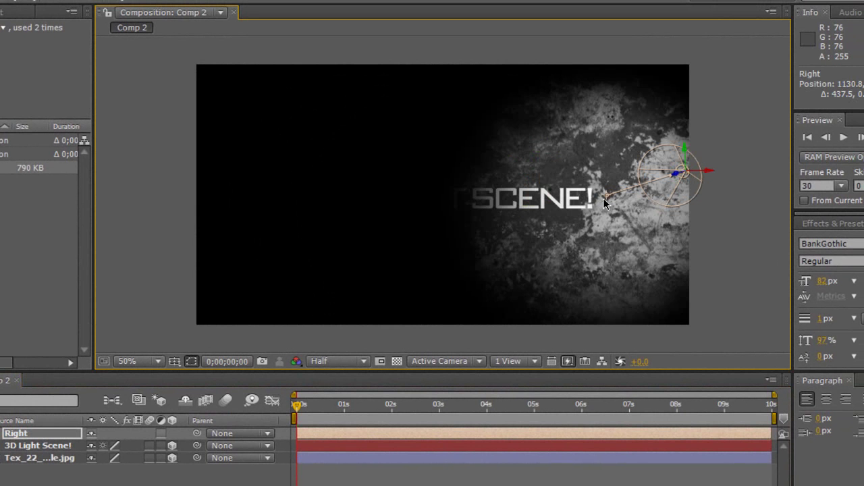
drag(604, 197, 523, 201)
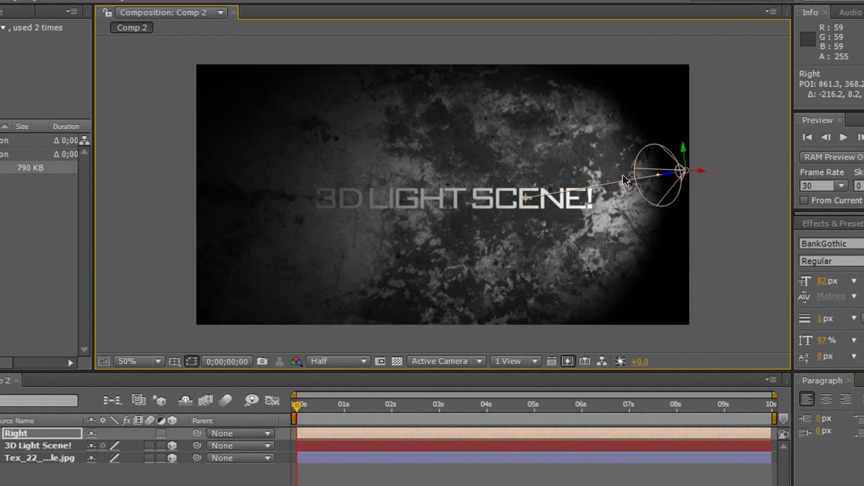
drag(525, 198, 534, 200)
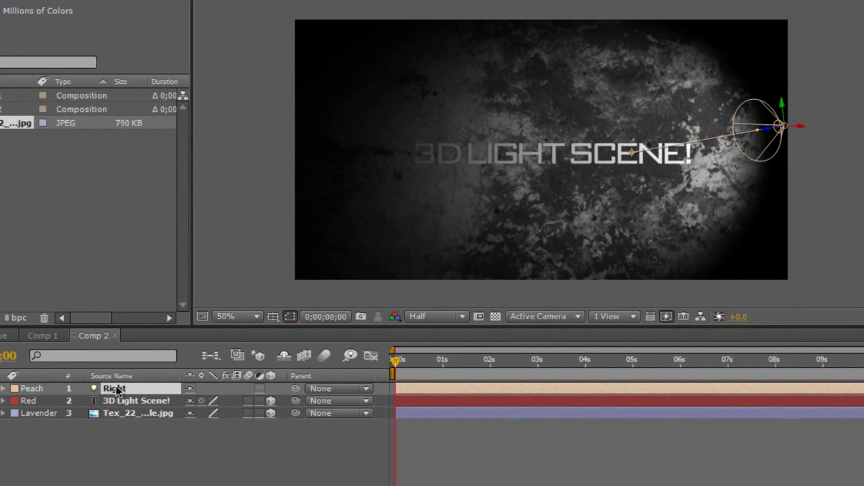
- Duplicate the Right light into a new Right 2 layer
click(118, 390)
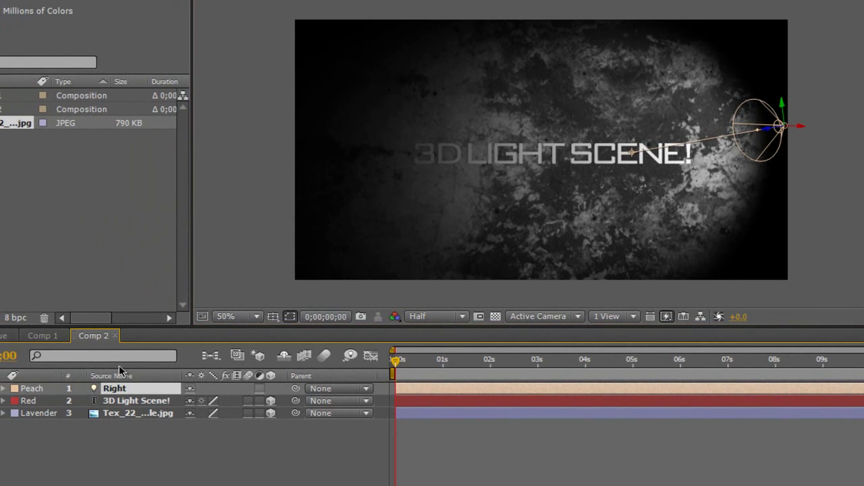
key(ctrl+d)
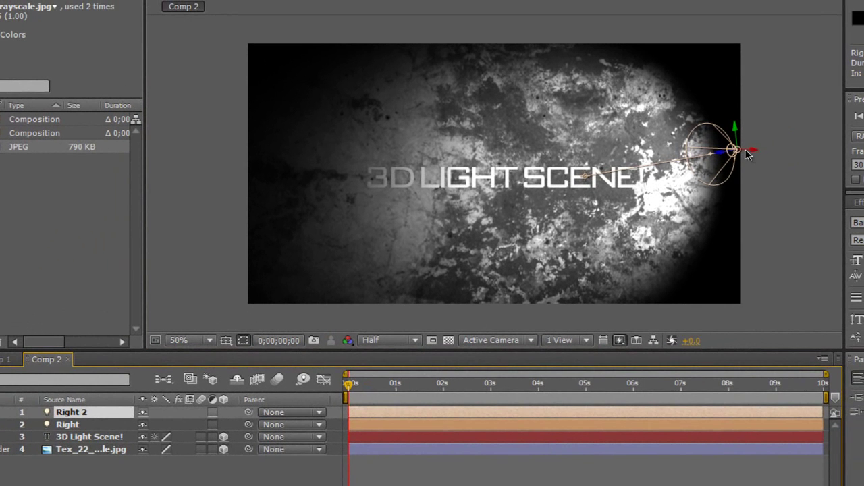
ctrl+click(83, 411)
ctrl+click(83, 411)
ctrl+click(82, 410)
- Check the Right 2 Light Settings and close them without changes
double_click(83, 411)
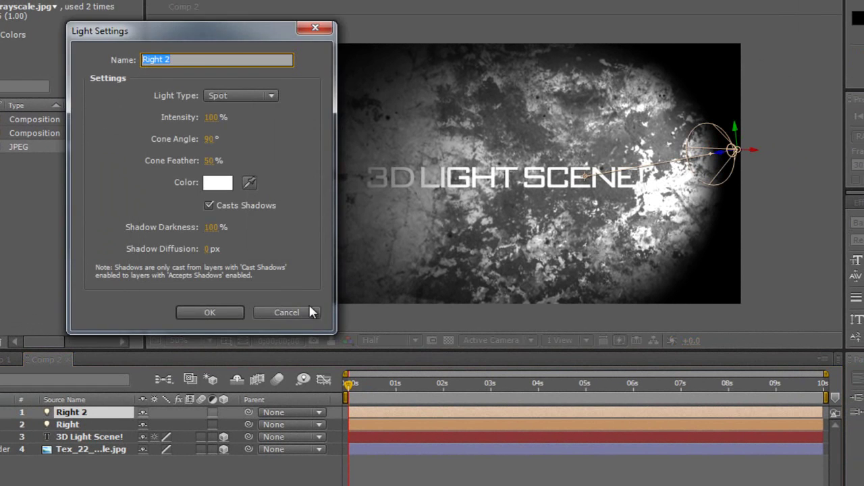
key(Escape)
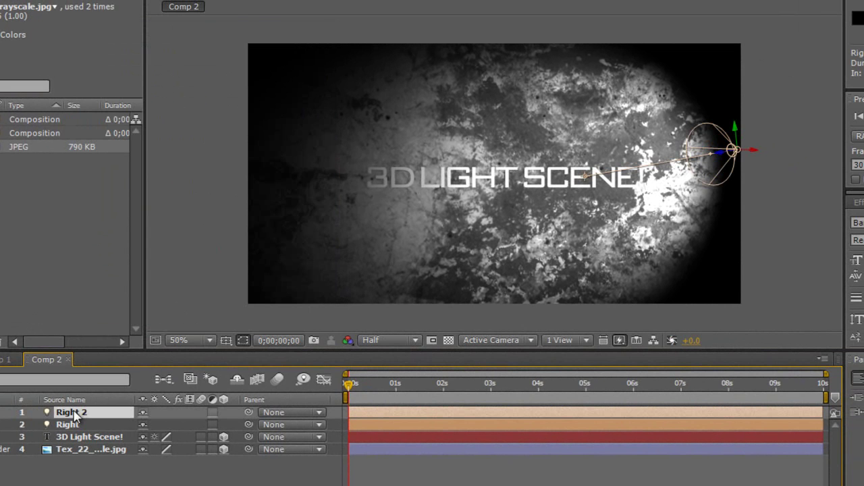
double_click(76, 411)
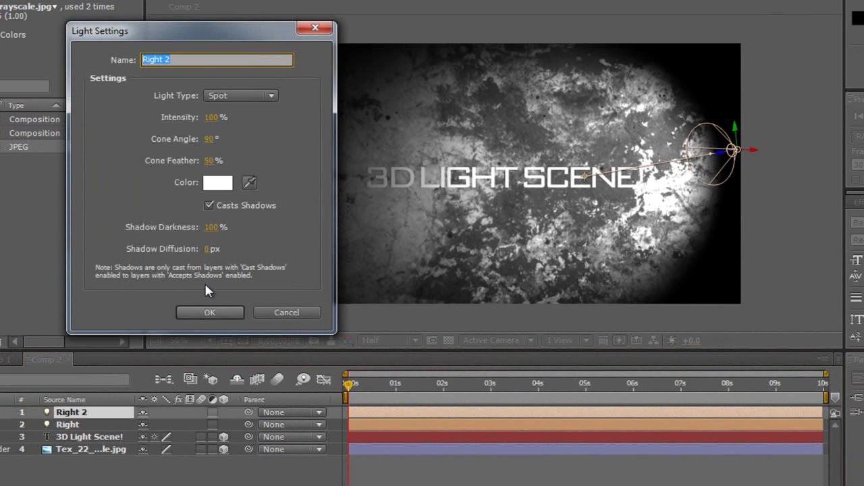
click(281, 317)
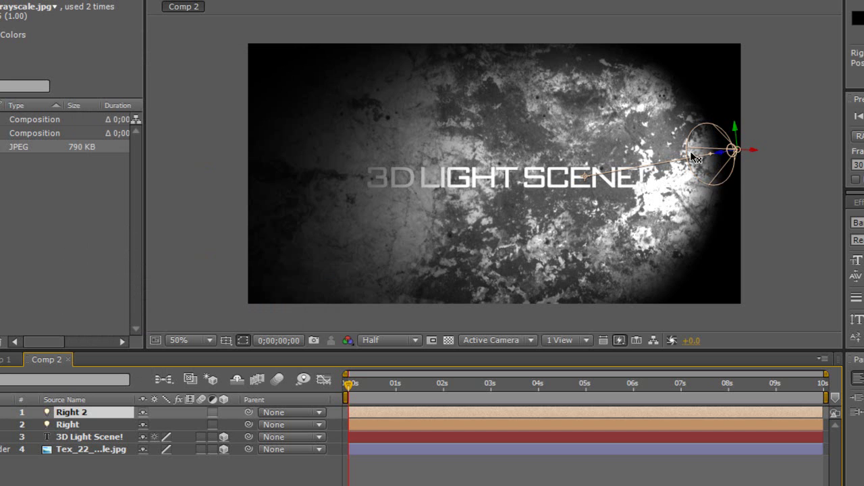
- Move Right 2 to the comp's left edge, aim it at the 3D text, and deselect
drag(755, 151, 456, 180)
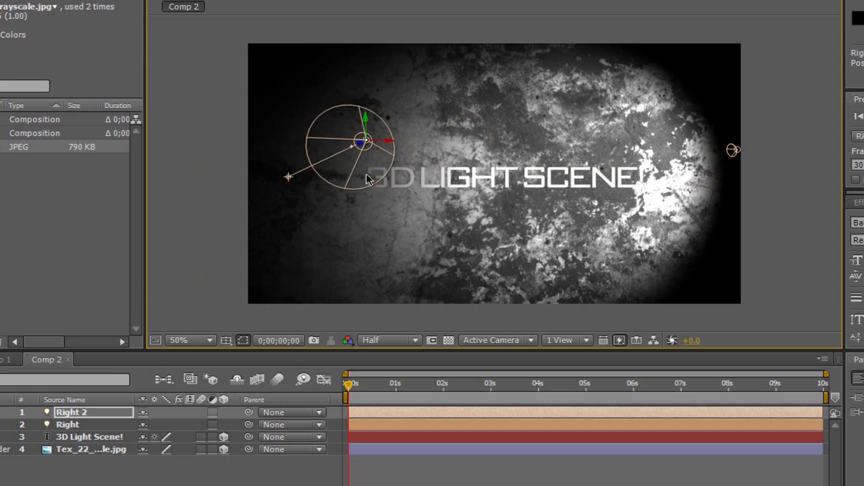
drag(295, 179, 447, 176)
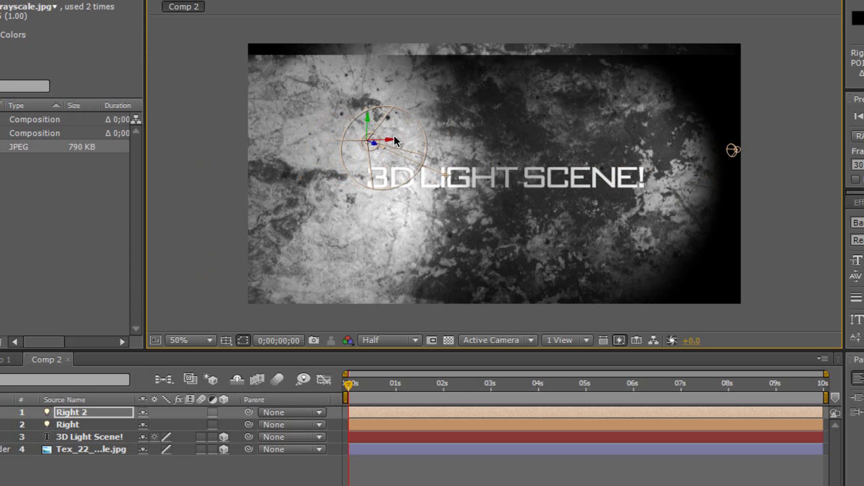
drag(391, 144, 333, 143)
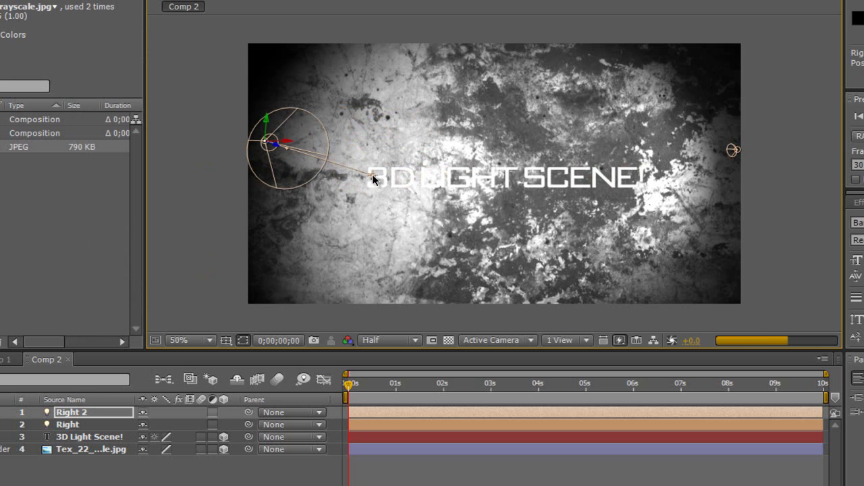
drag(387, 176, 422, 175)
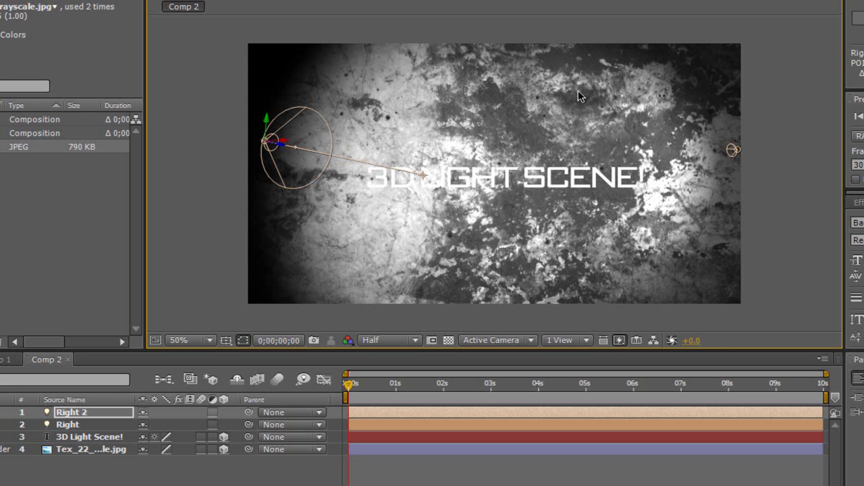
drag(424, 173, 410, 175)
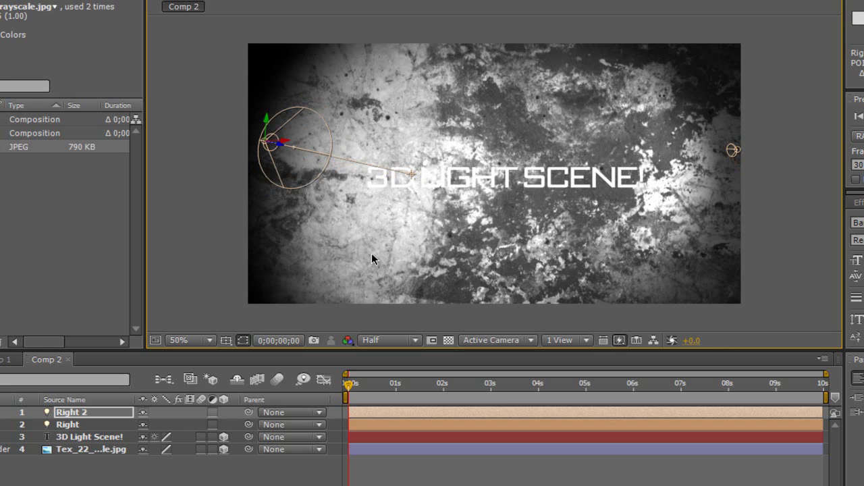
click(229, 202)
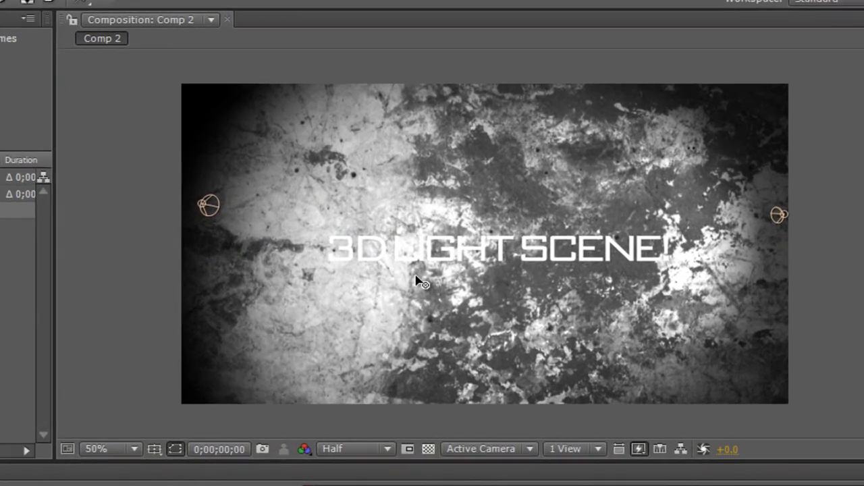
- Centre the text's anchor point and bring the text forward to about Z -178.6
scroll(534, 270, up, 2)
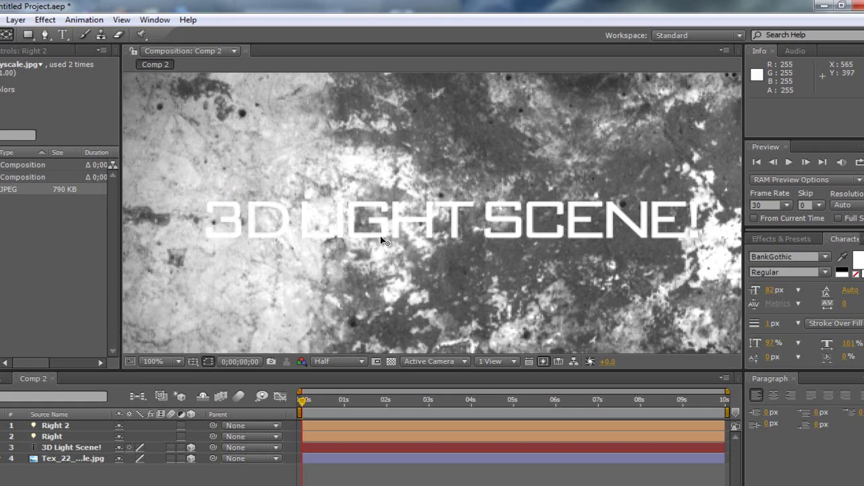
click(63, 448)
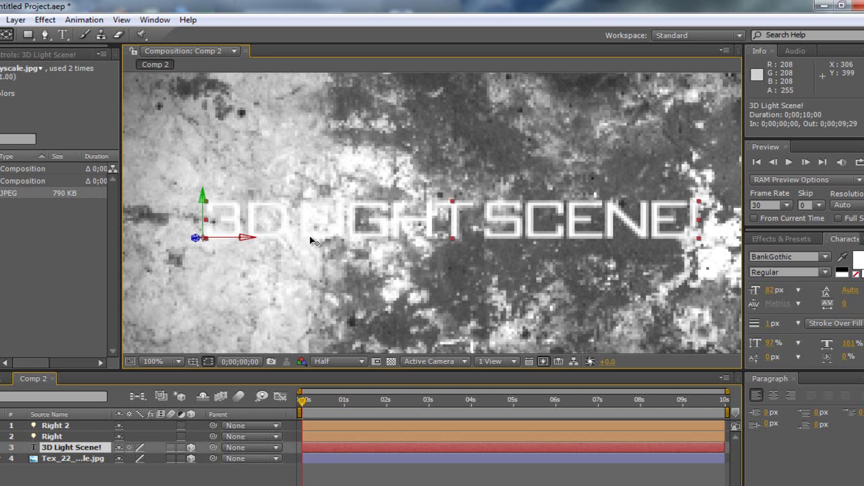
drag(203, 240, 455, 230)
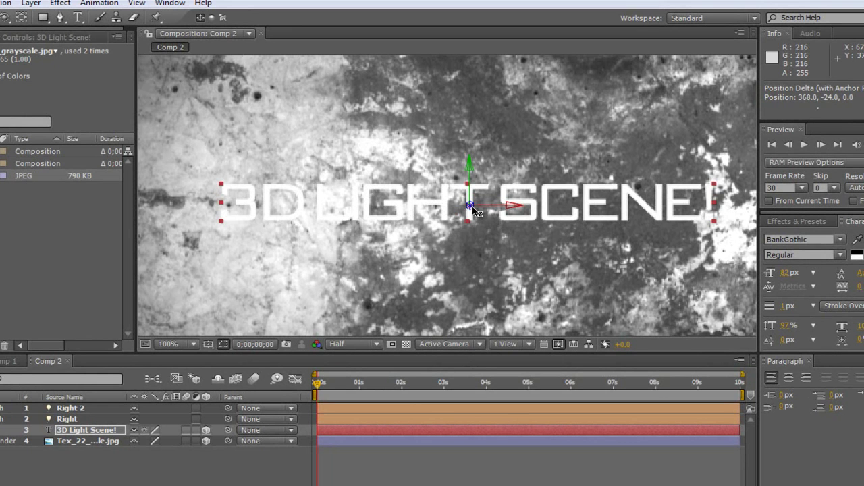
drag(473, 210, 500, 292)
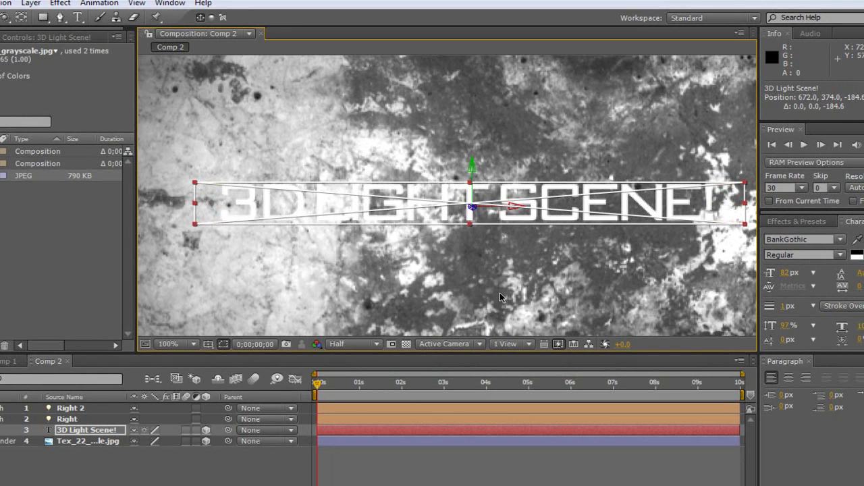
scroll(443, 256, down, 2)
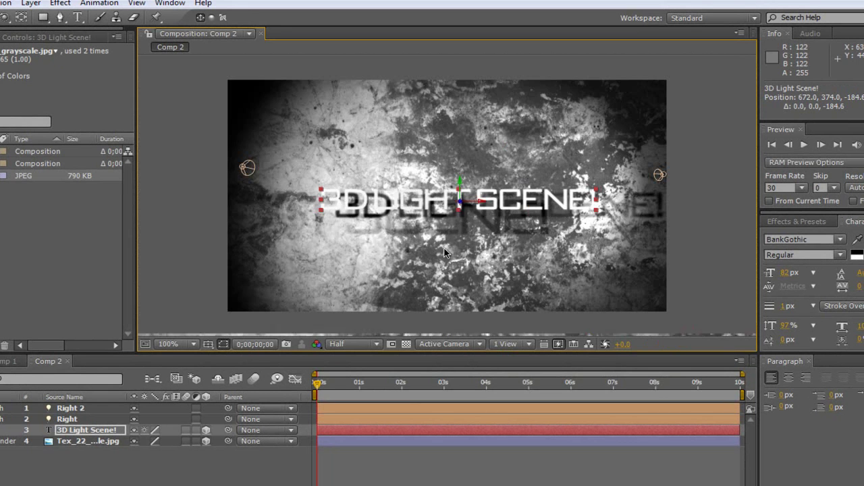
drag(458, 213, 458, 228)
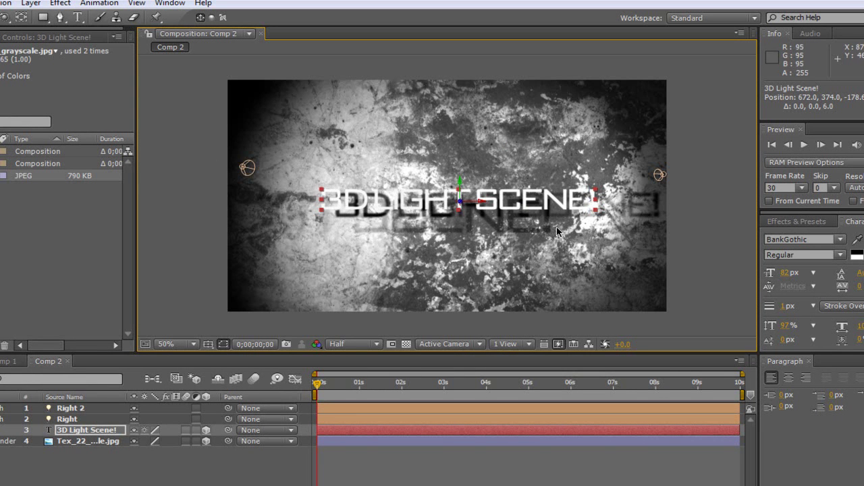
- Deselect the text layer and move the floating tools window out of the way
click(169, 153)
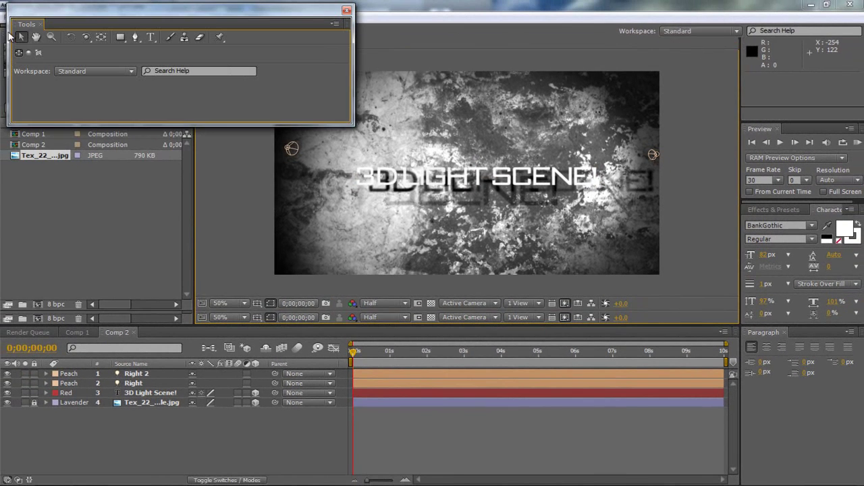
drag(309, 14, 278, 29)
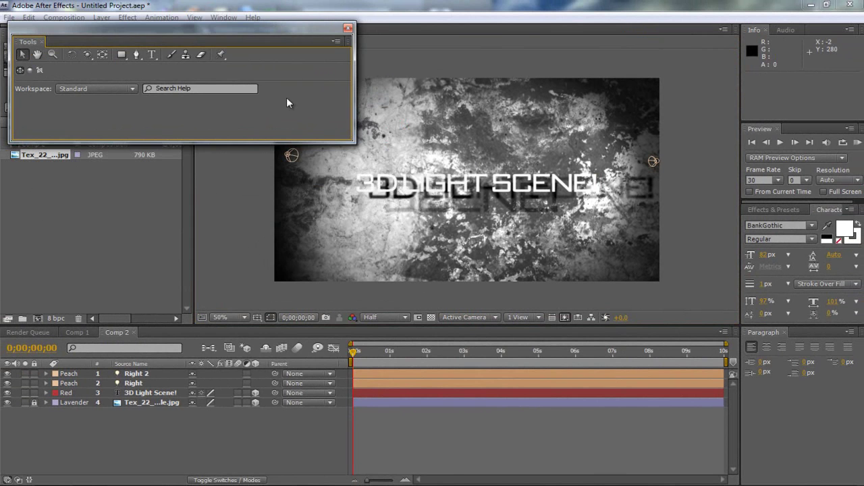
click(224, 16)
drag(179, 29, 0, 80)
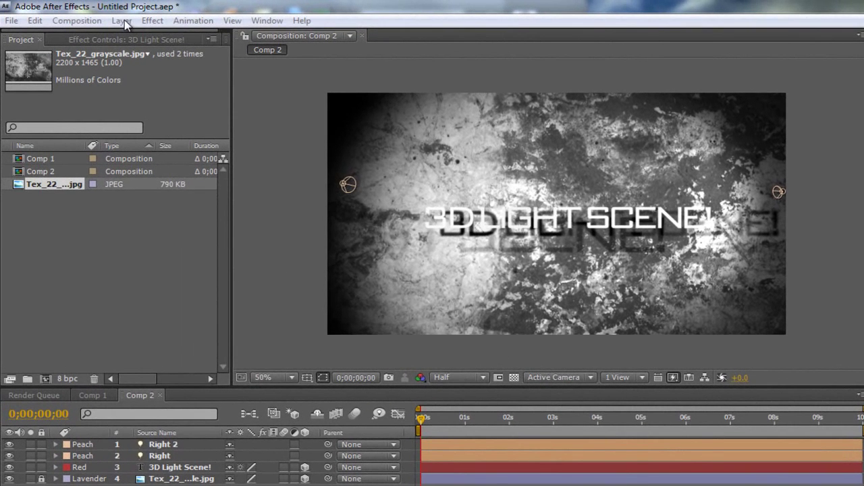
- Add Camera 1 using the 35mm preset
click(104, 19)
mouse_move(262, 38)
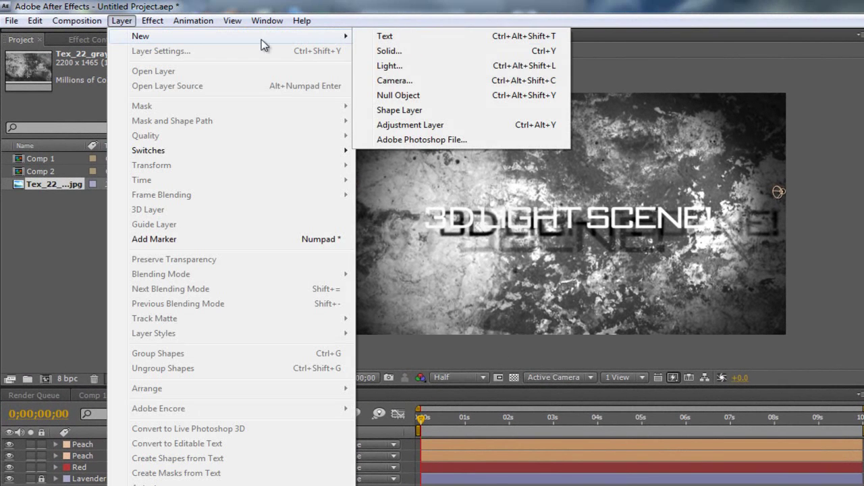
click(403, 84)
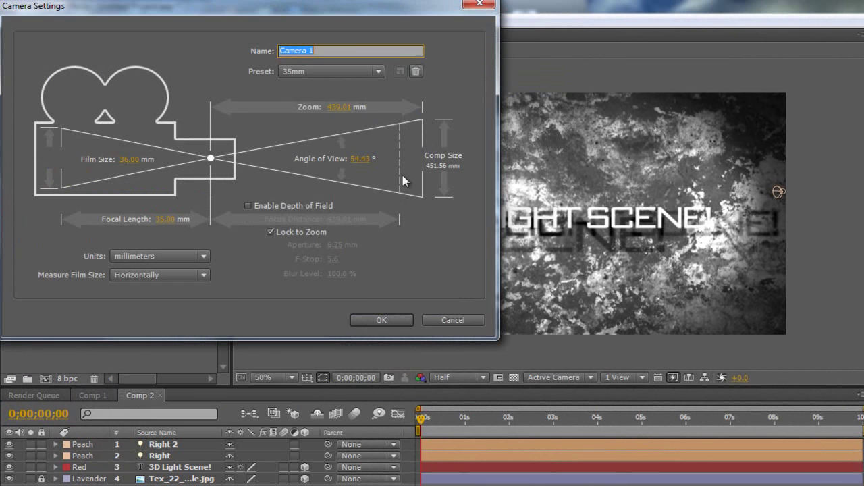
click(312, 73)
click(312, 73)
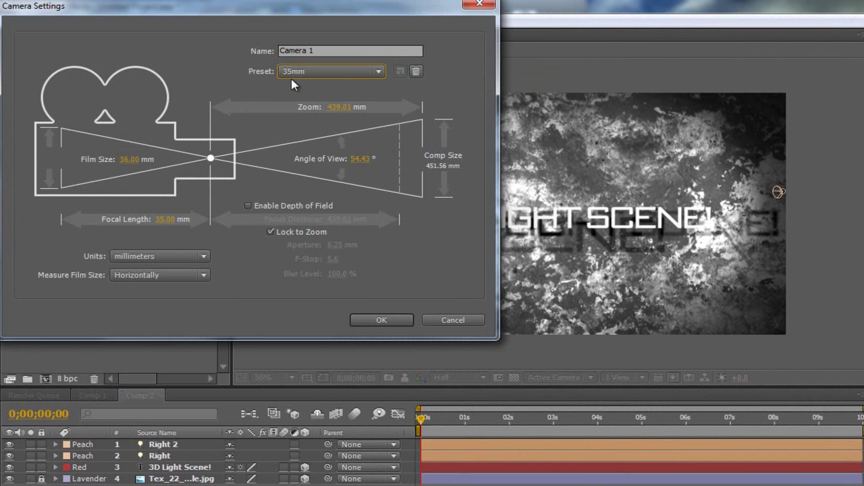
click(375, 322)
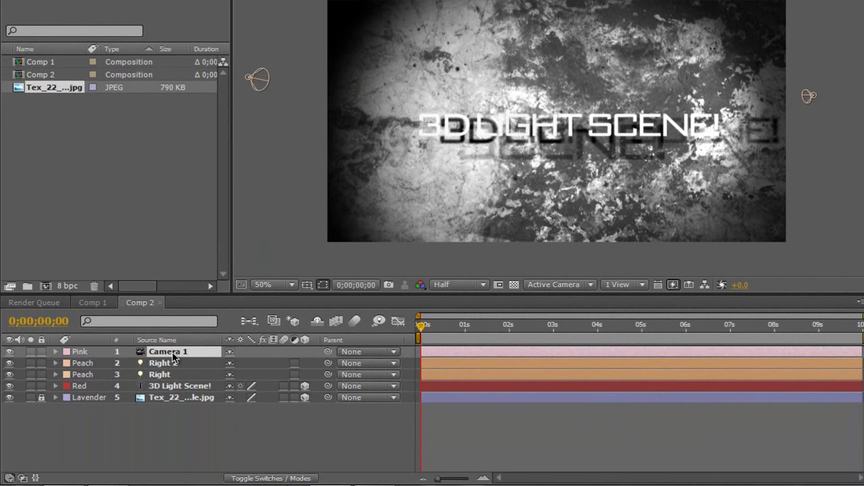
- Keyframe Camera 1's Position (640, 360, -1244.4) at 0 seconds and choose the Orbit Camera tool
key(p)
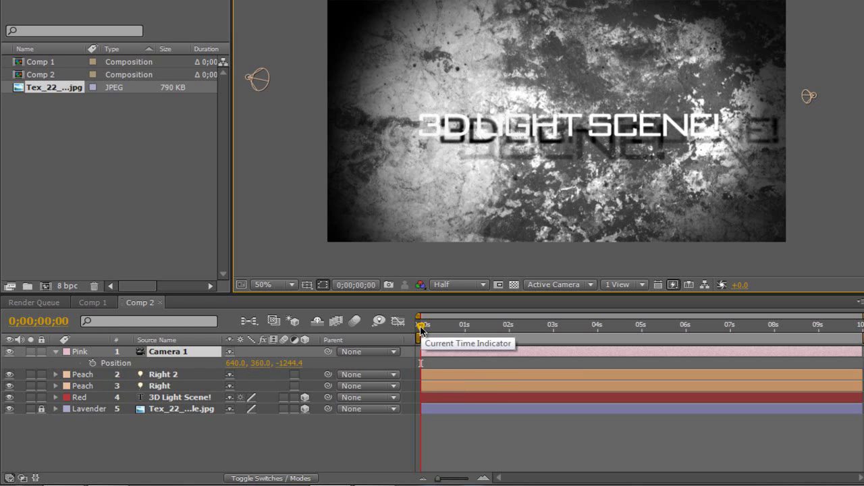
click(91, 364)
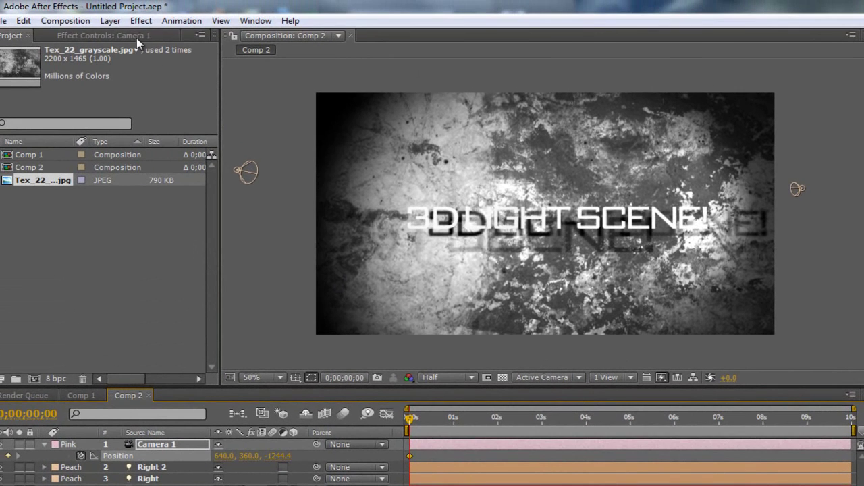
drag(4, 120, 325, 81)
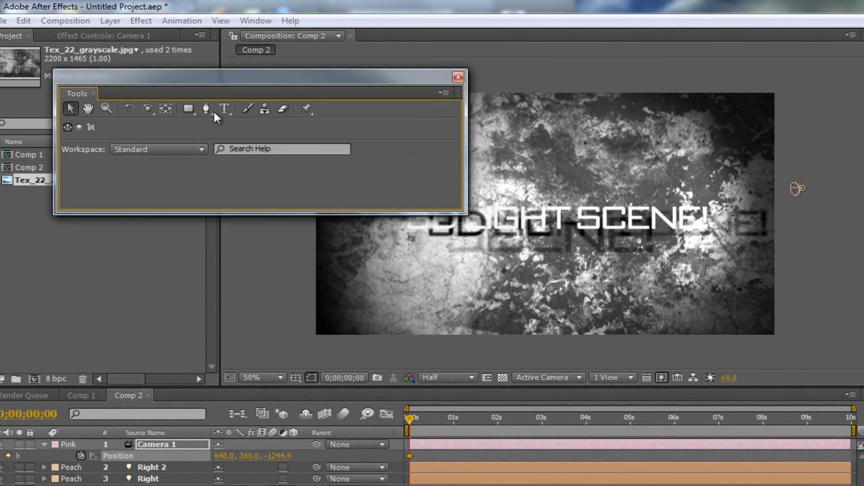
click(148, 109)
drag(154, 114, 203, 109)
drag(148, 112, 204, 129)
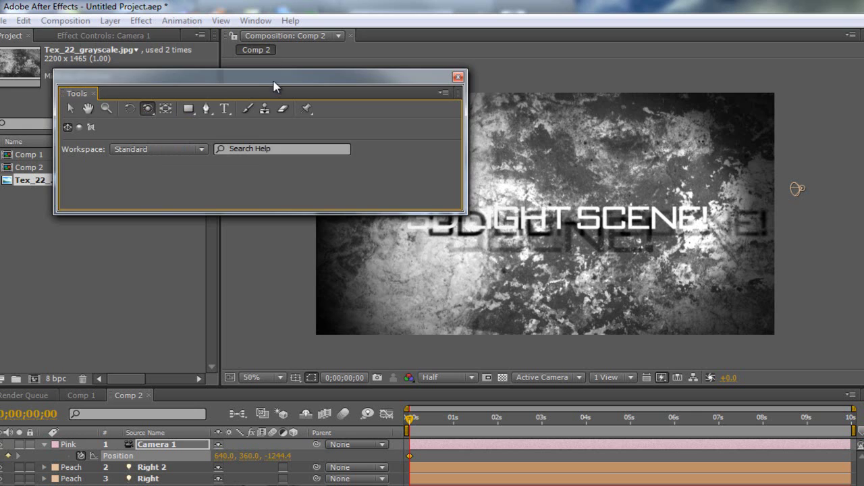
drag(274, 84, 0, 40)
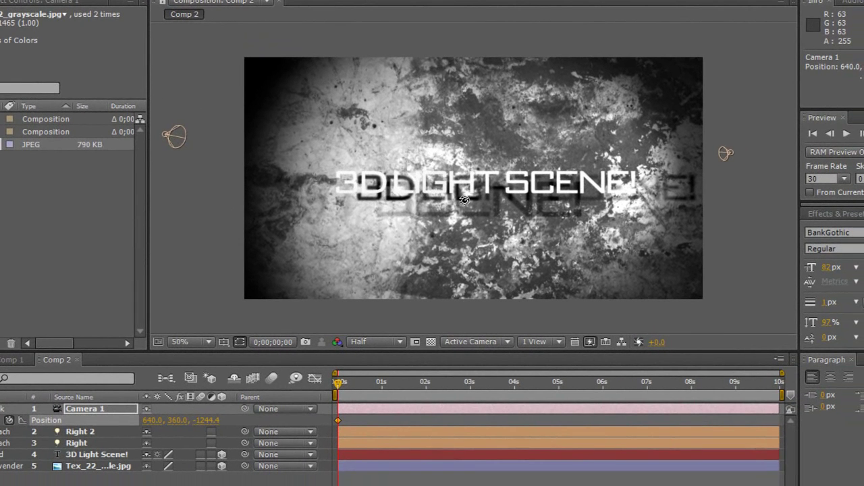
- Orbit the camera at 0 seconds, then orbit sideways at 5 seconds to set a second Position keyframe
drag(536, 235, 510, 236)
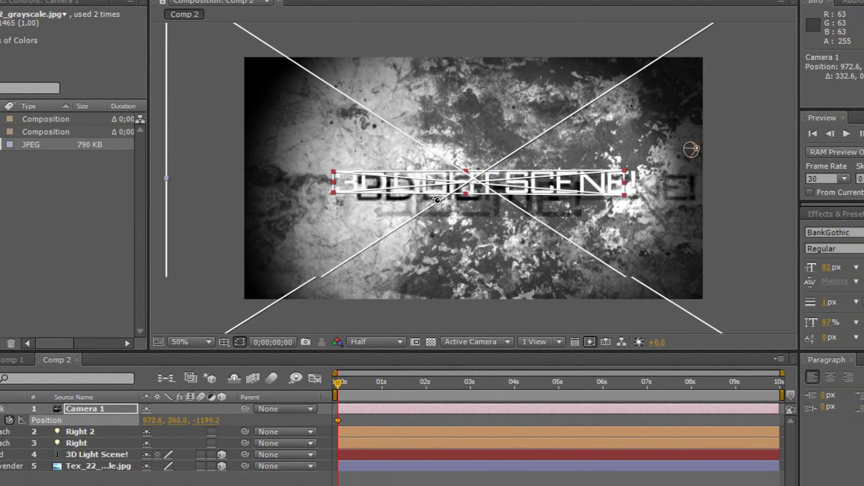
drag(437, 200, 535, 204)
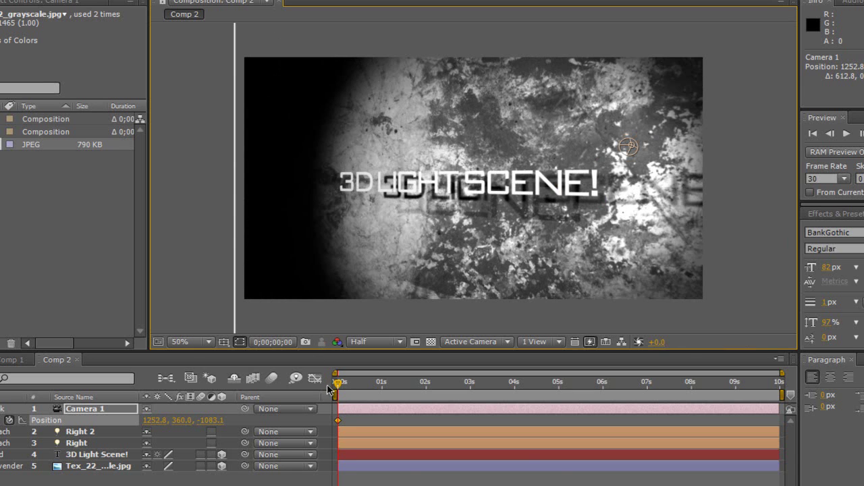
drag(337, 385, 559, 388)
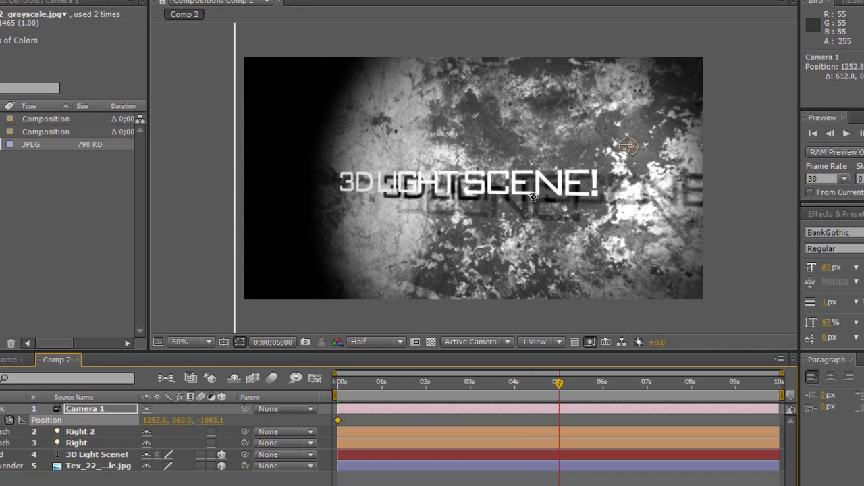
drag(533, 197, 618, 208)
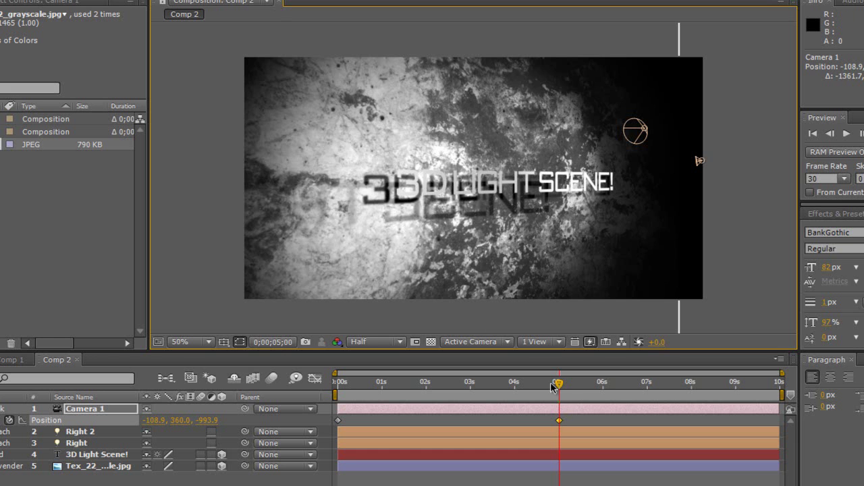
- Scrub the timeline between 0 and 3 seconds to preview the camera sweep around the text
drag(558, 388, 360, 389)
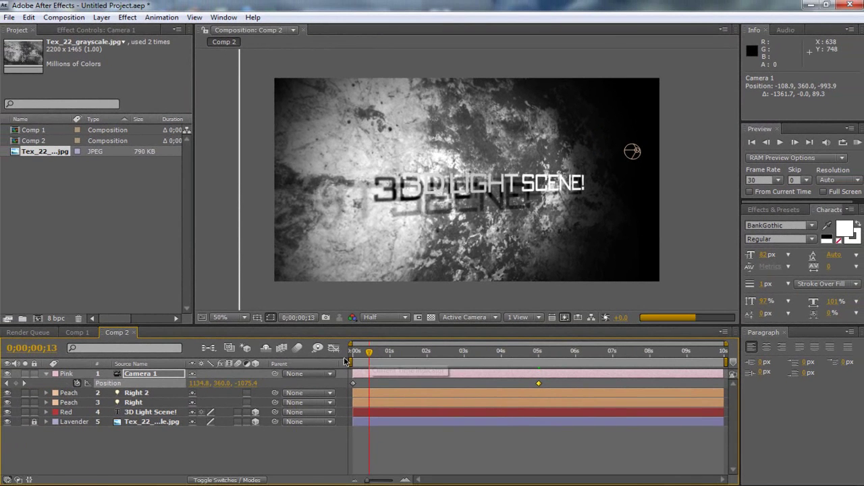
drag(369, 352, 362, 352)
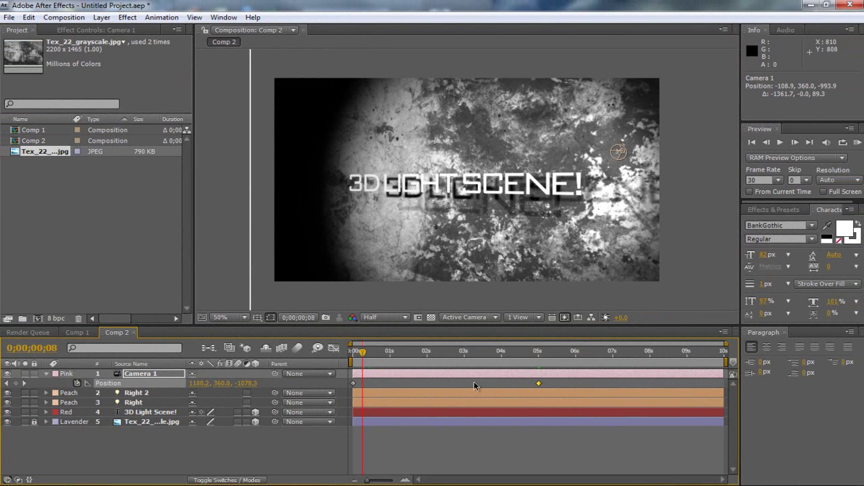
click(494, 351)
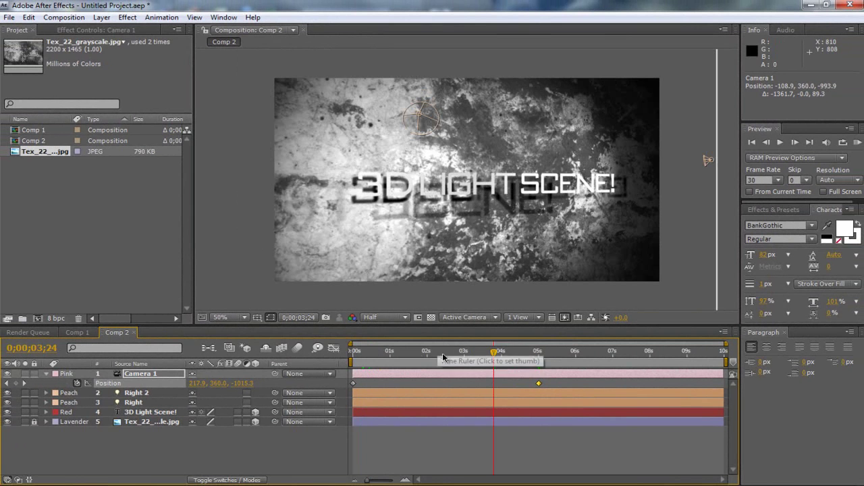
drag(494, 351, 442, 353)
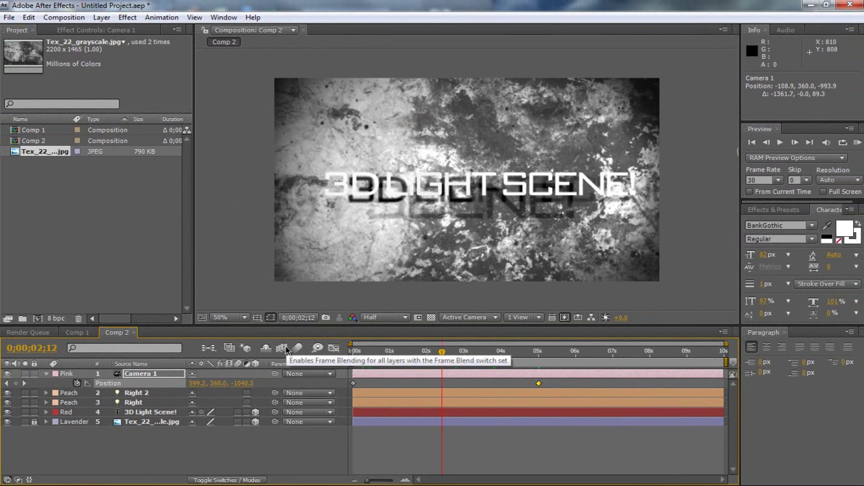
drag(442, 353, 437, 353)
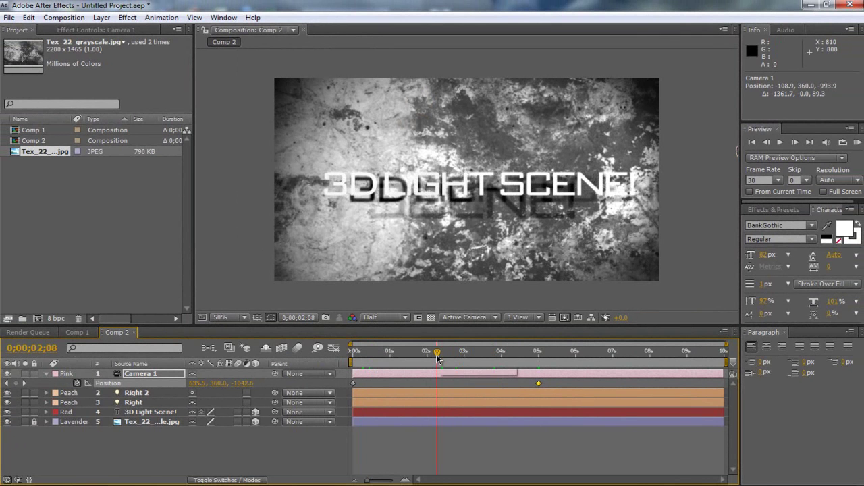